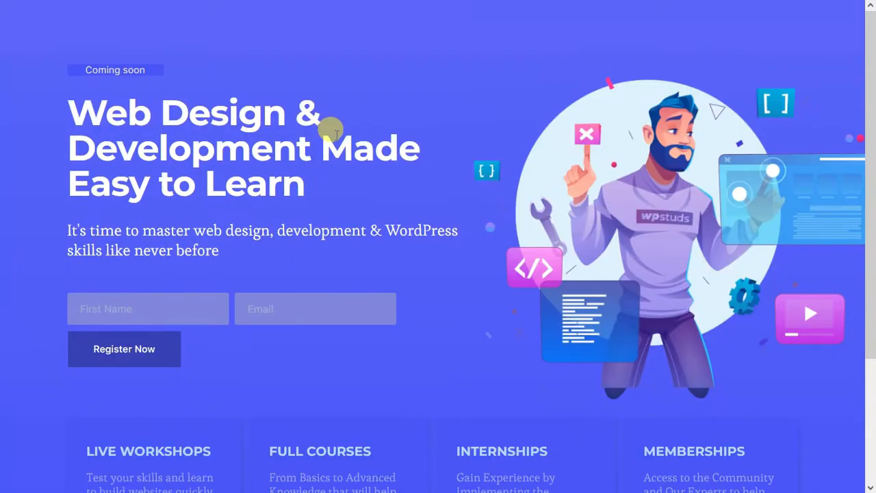
Switch to the Yadav Hospital website and look over its home page.
mouse_move(381, 7)
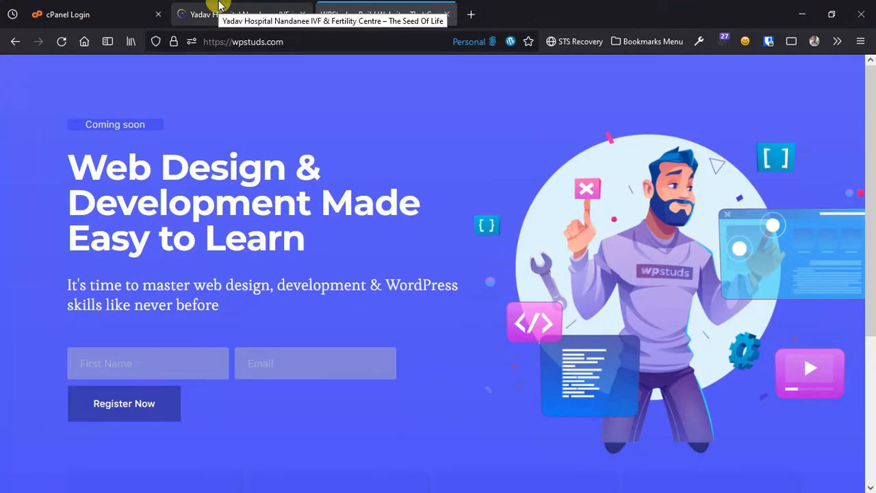
left_click(219, 6)
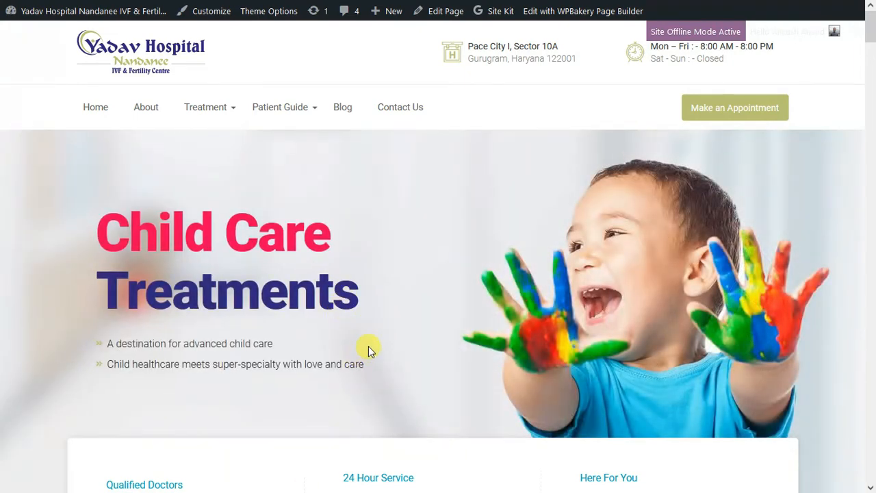
scroll(370, 345, "down", 2)
scroll(401, 362, "down", 1)
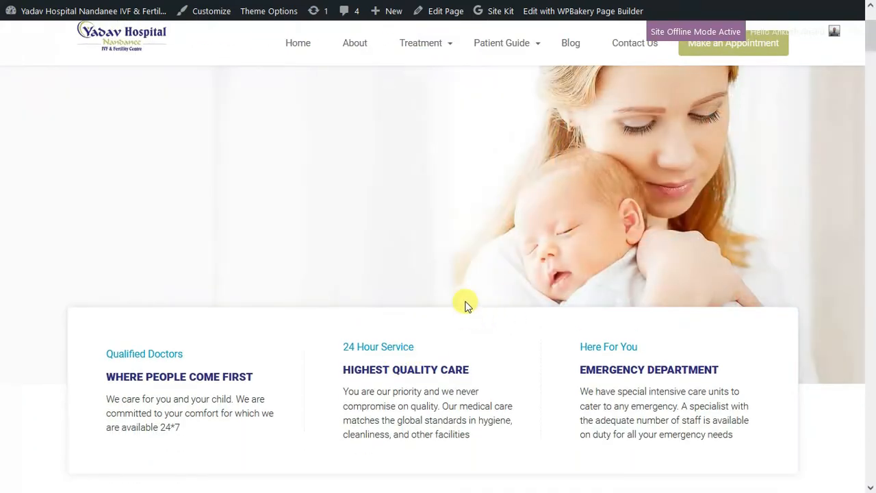
scroll(478, 307, "down", 2)
scroll(477, 309, "up", 4)
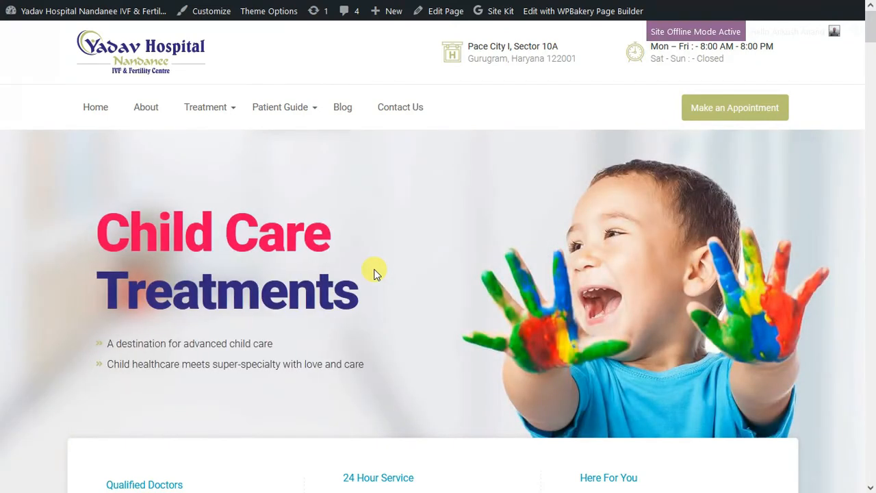
Log in to cPanel with the account username and password, and dismiss the offer to remember the password.
mouse_move(267, 4)
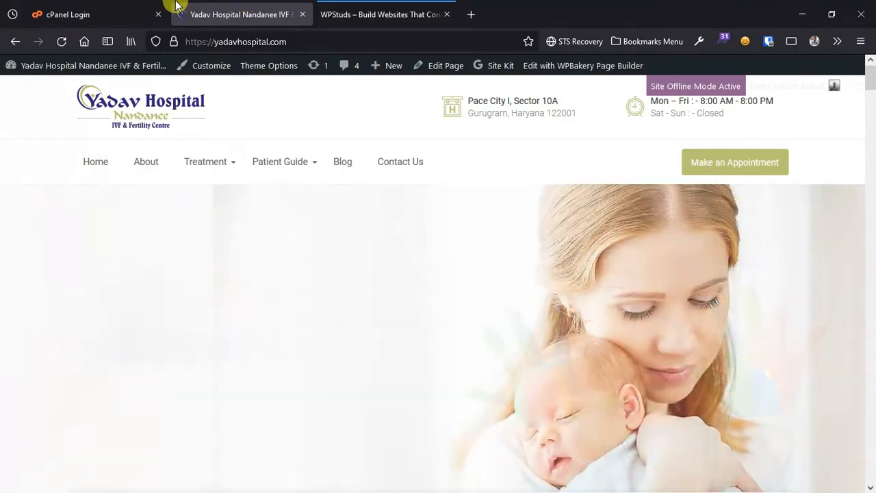
left_click(141, 5)
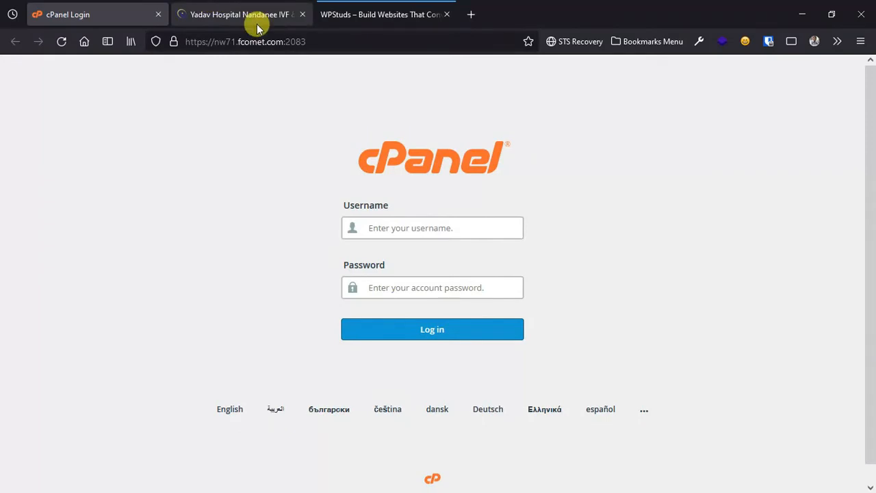
left_click(415, 173)
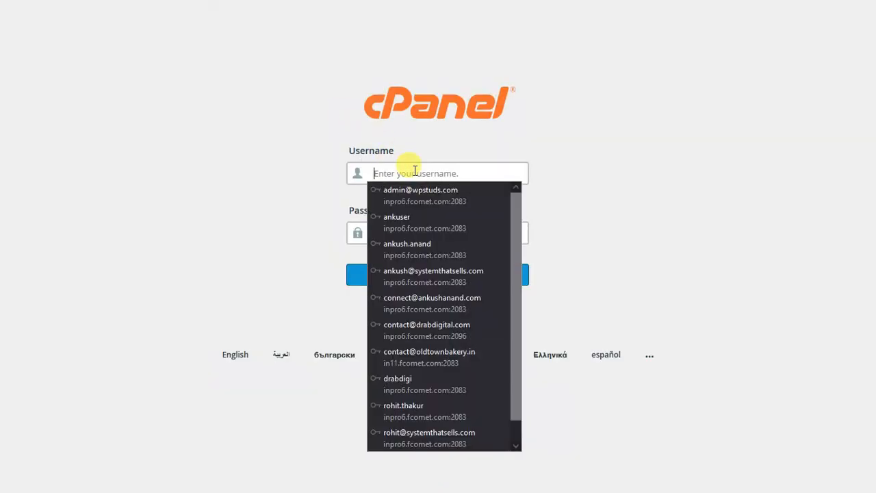
left_click(416, 171)
left_click(421, 171)
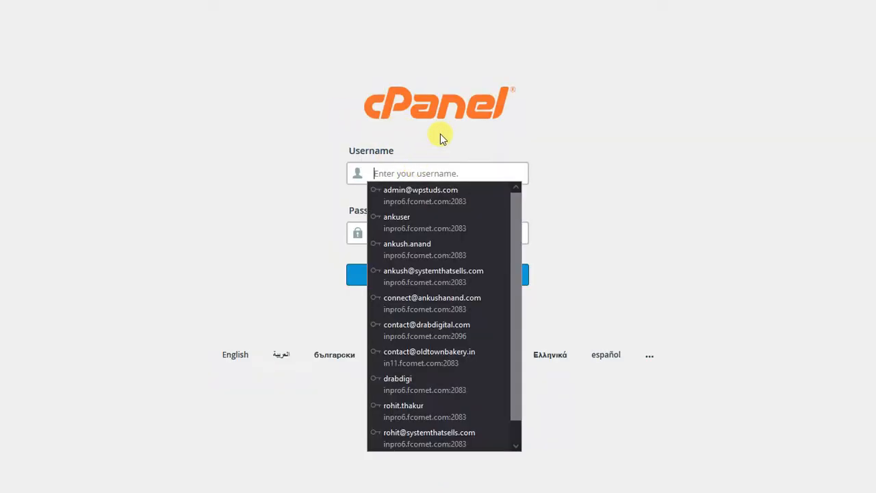
left_click(445, 134)
mouse_move(416, 4)
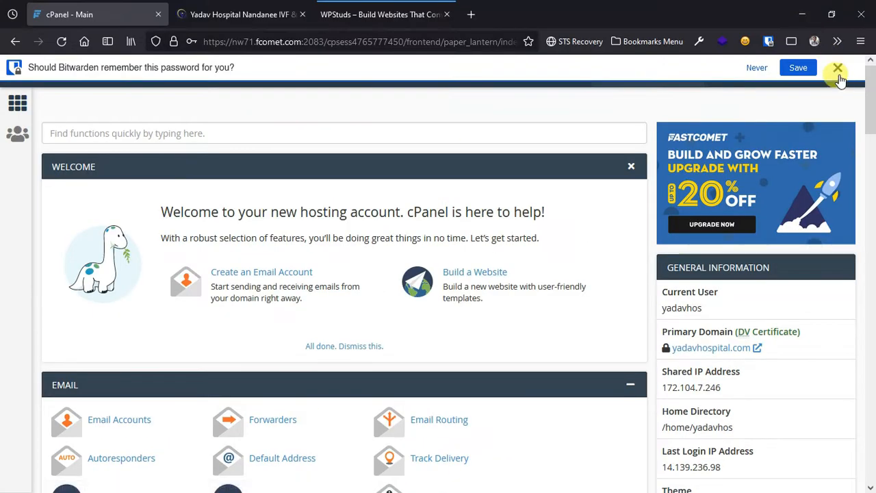
left_click(837, 13)
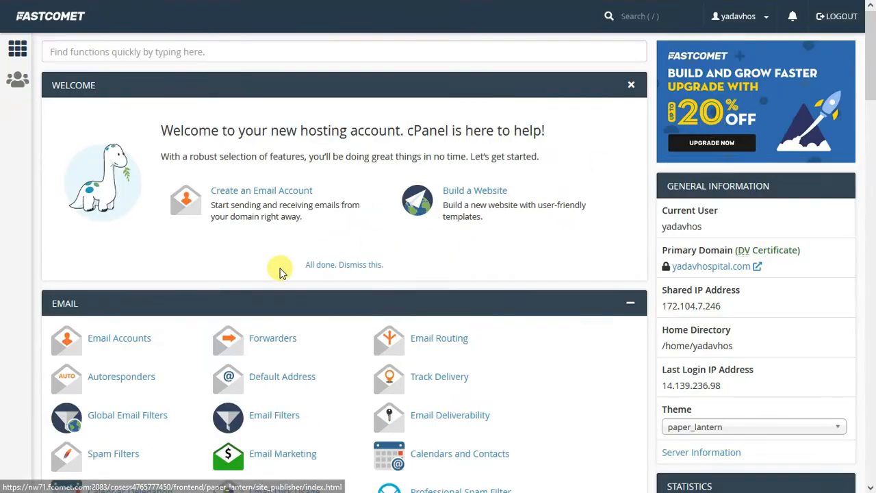
Look through the cPanel home page's tools and dismiss its Welcome panel.
scroll(226, 281, "down", 1)
scroll(214, 293, "down", 4)
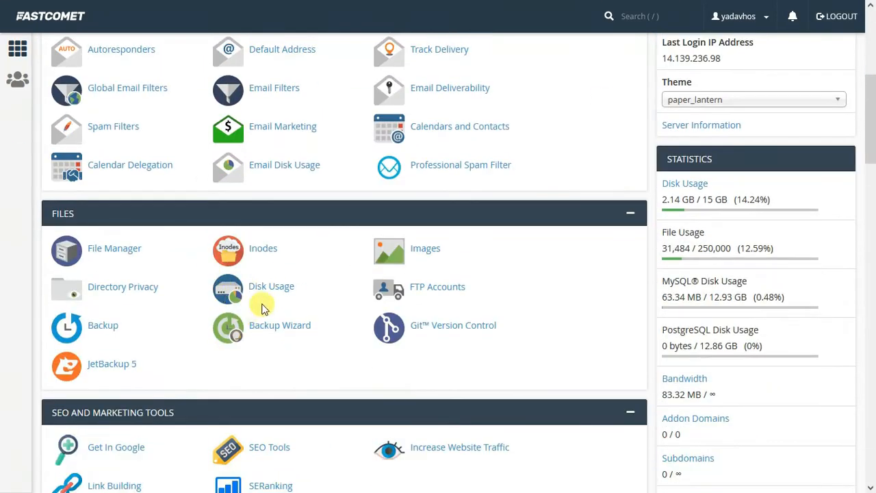
scroll(342, 401, "down", 5)
scroll(299, 368, "up", 1)
scroll(274, 397, "down", 5)
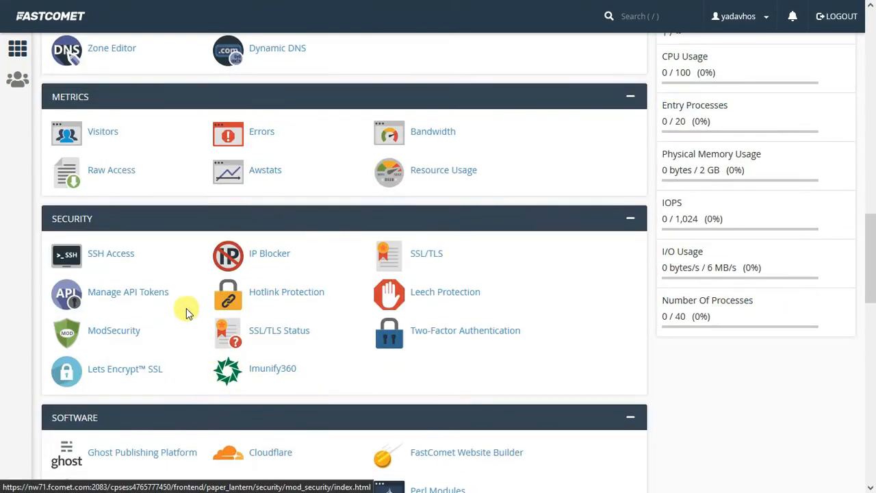
scroll(186, 312, "up", 10)
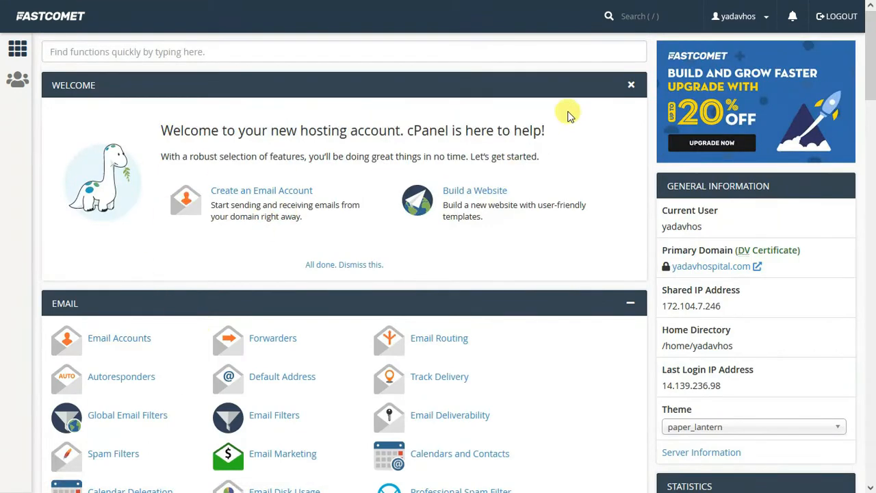
left_click(630, 85)
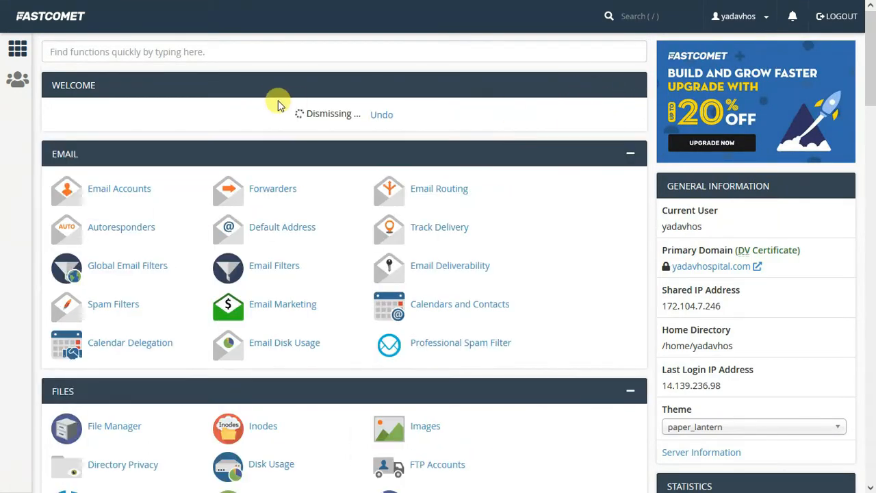
Search the cPanel functions for "staging" and clear the search.
left_click(256, 60)
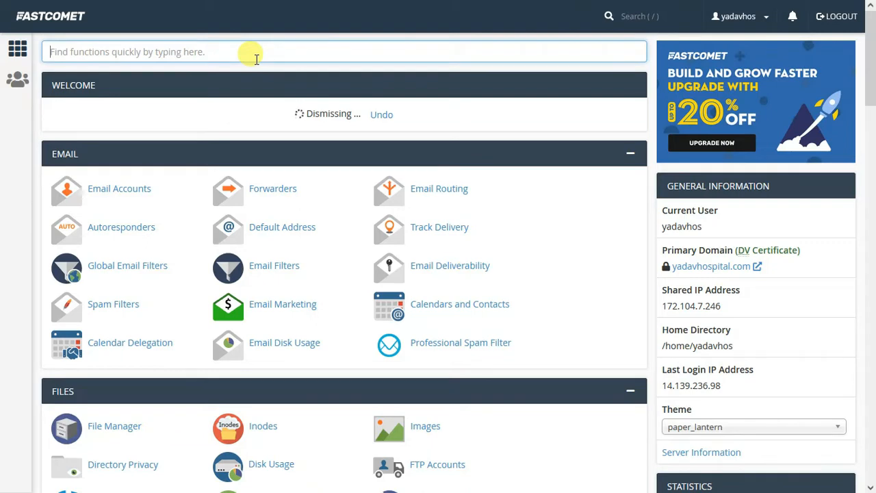
type("staging")
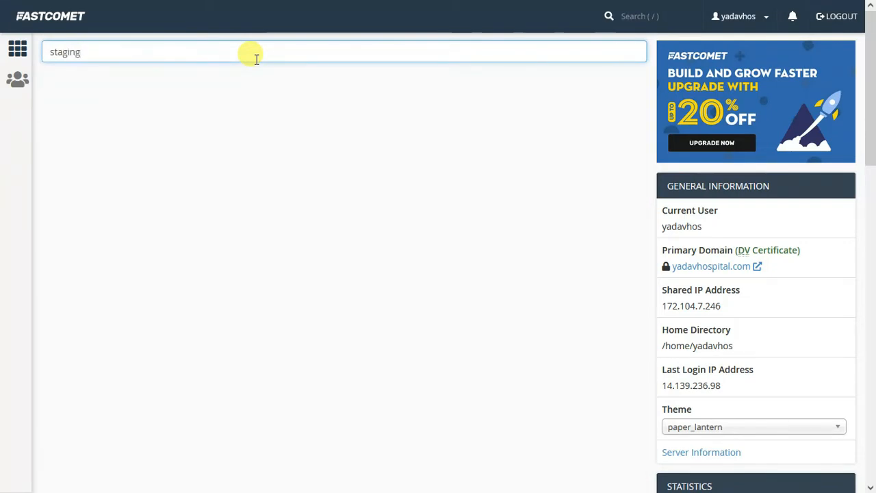
key("ctrl+a")
key("BackSpace")
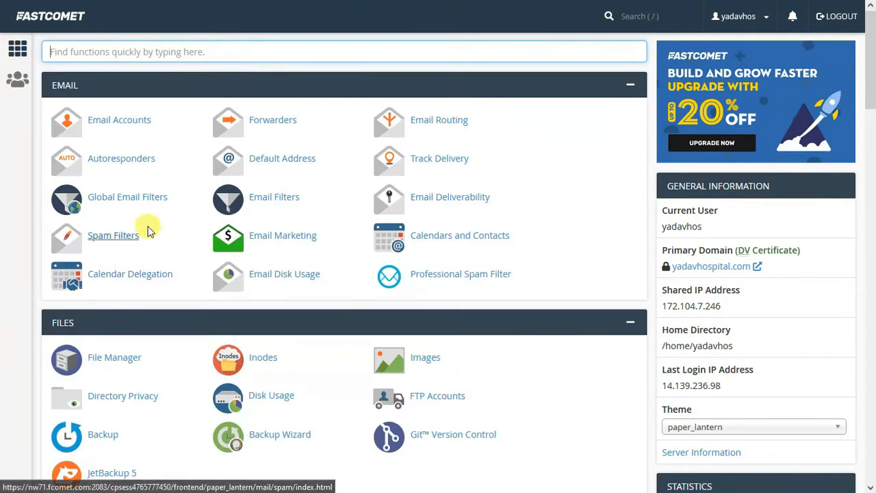
Open WordPress Manager by Softaculous and import the existing manual WordPress installation of yadavhospital.com through a scan.
type("wordp")
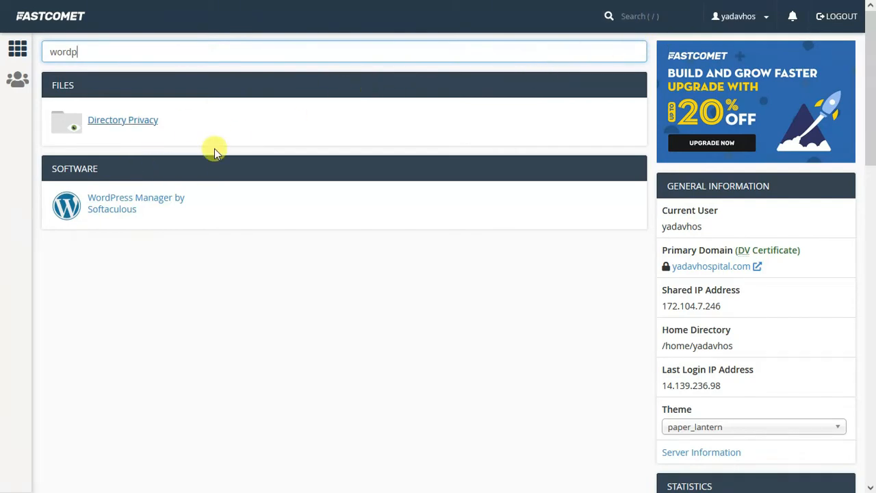
left_click(112, 206)
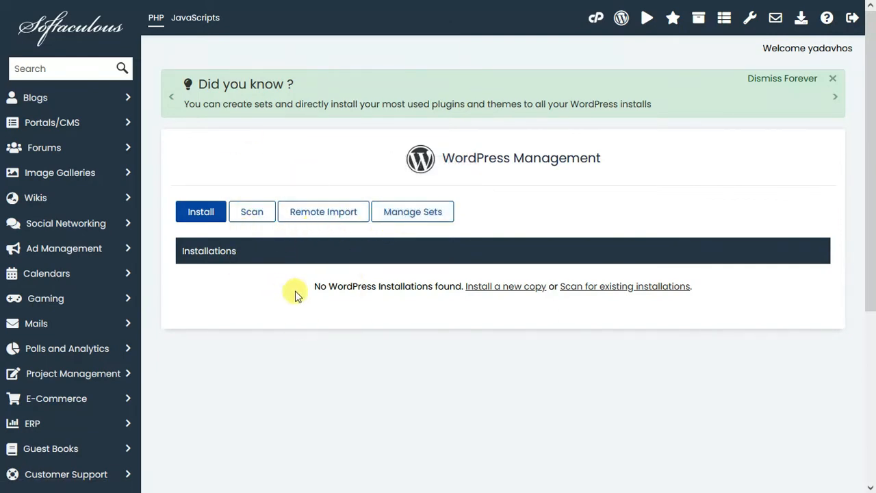
left_click(584, 286)
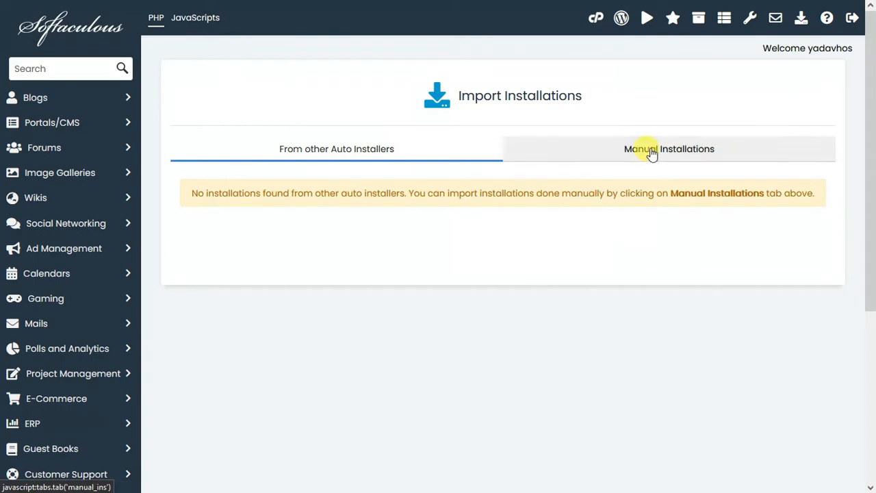
left_click(651, 152)
left_click(481, 252)
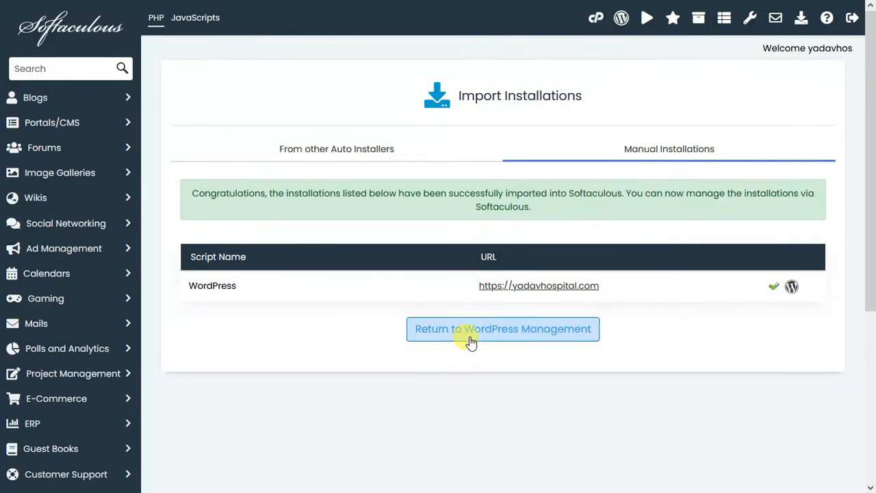
left_click(471, 335)
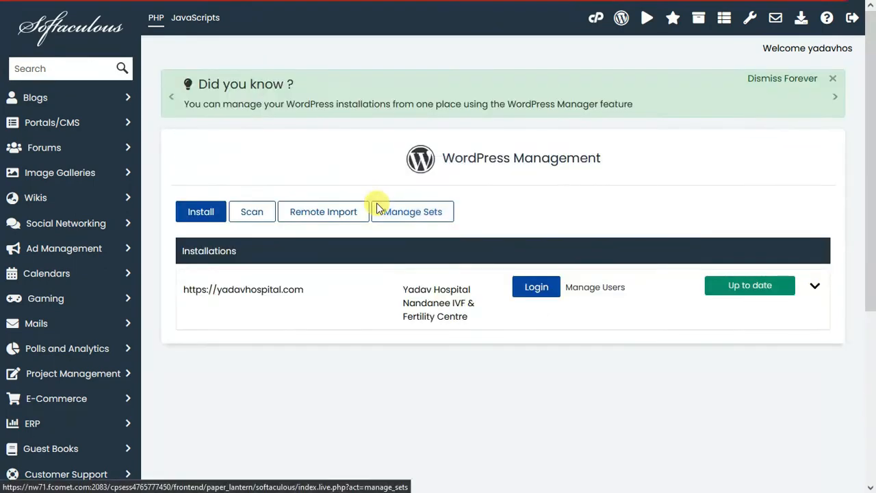
Return to the cPanel home page and reopen WordPress Manager by Softaculous.
left_click(381, 214)
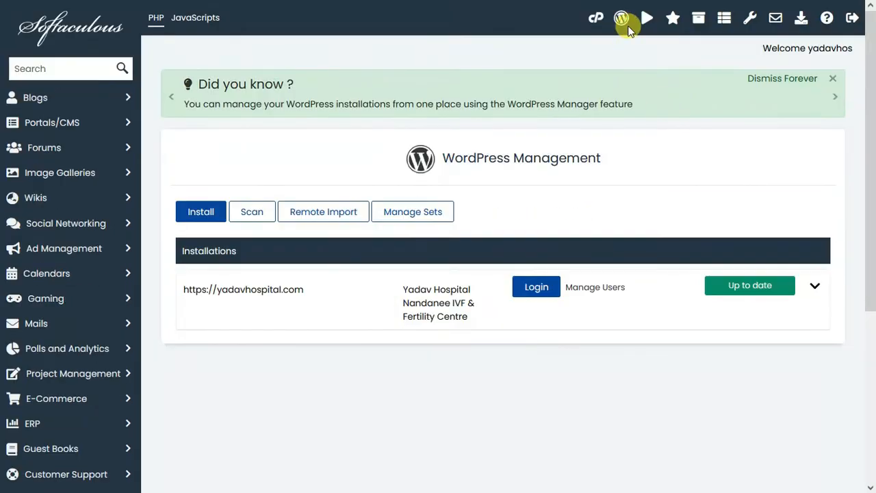
left_click(601, 21)
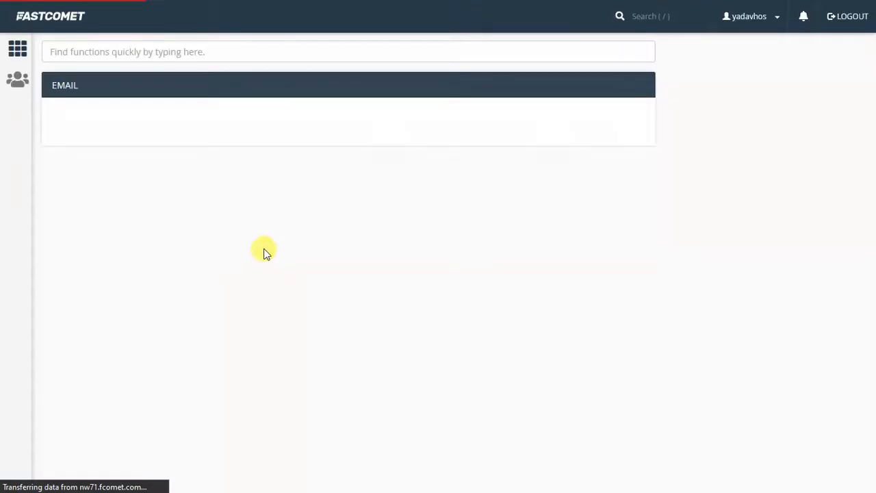
left_click(164, 47)
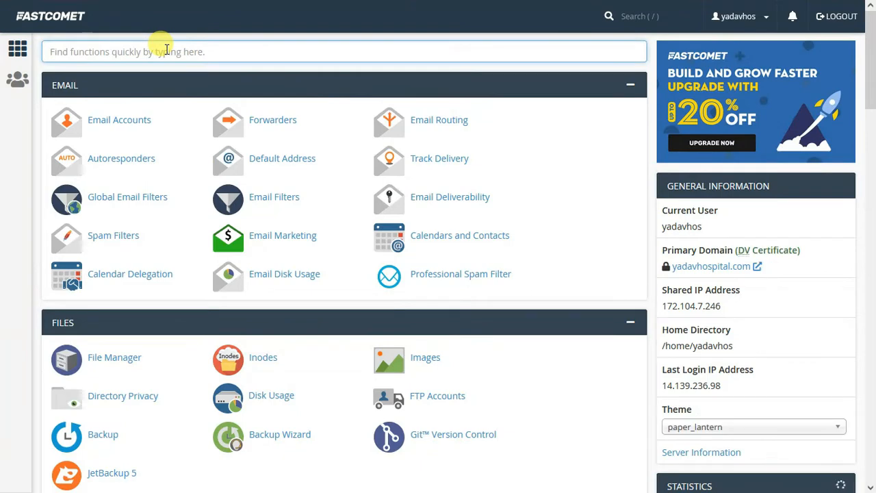
type("wo")
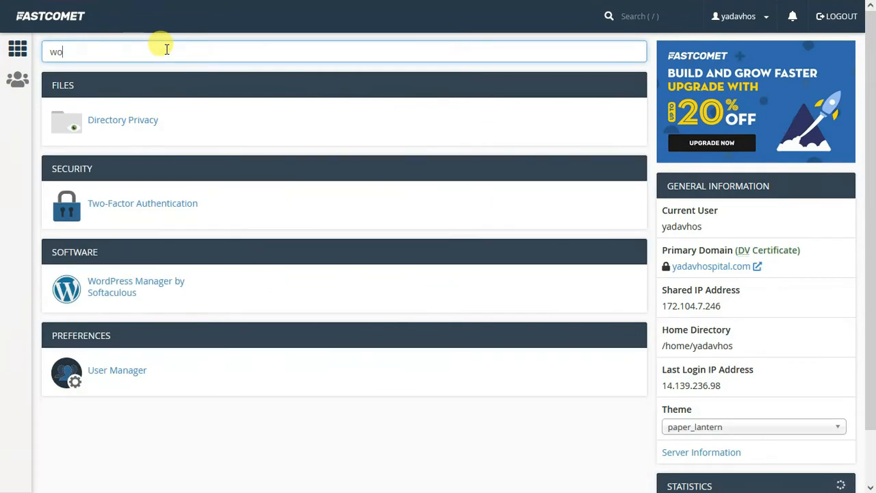
left_click(130, 293)
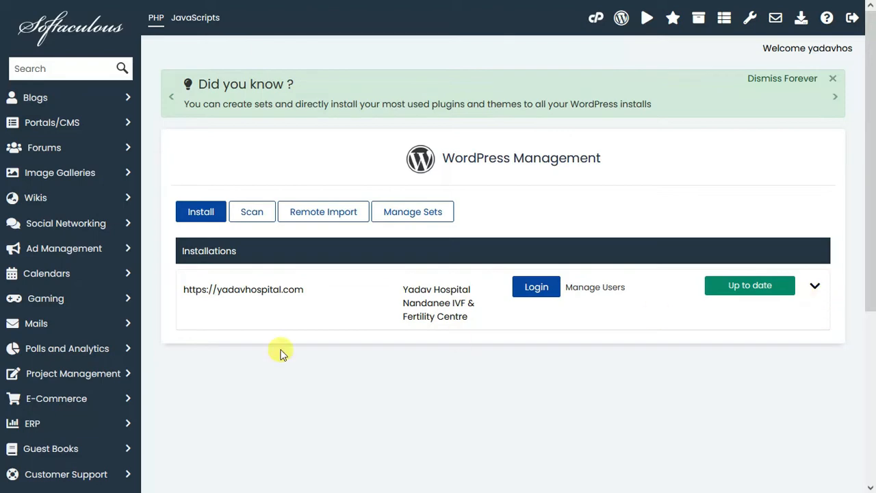
Expand the details of the yadavhospital.com installation and open its Staging form.
left_click(815, 287)
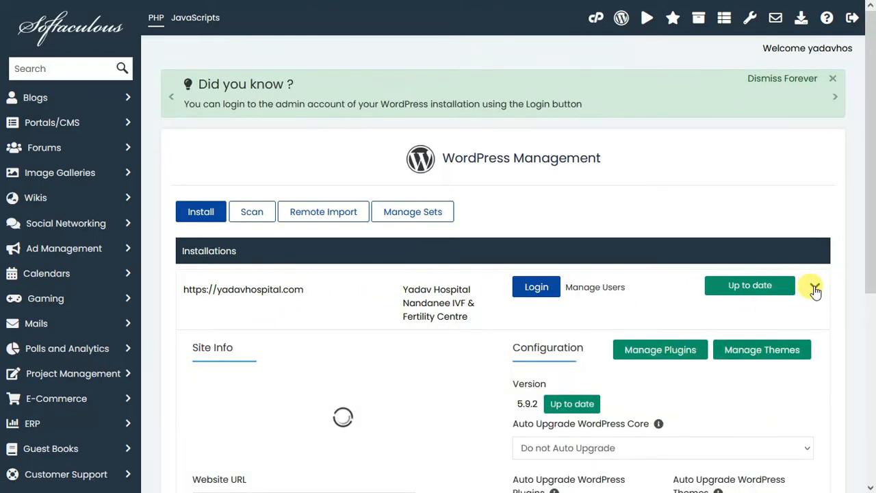
scroll(814, 287, "down", 4)
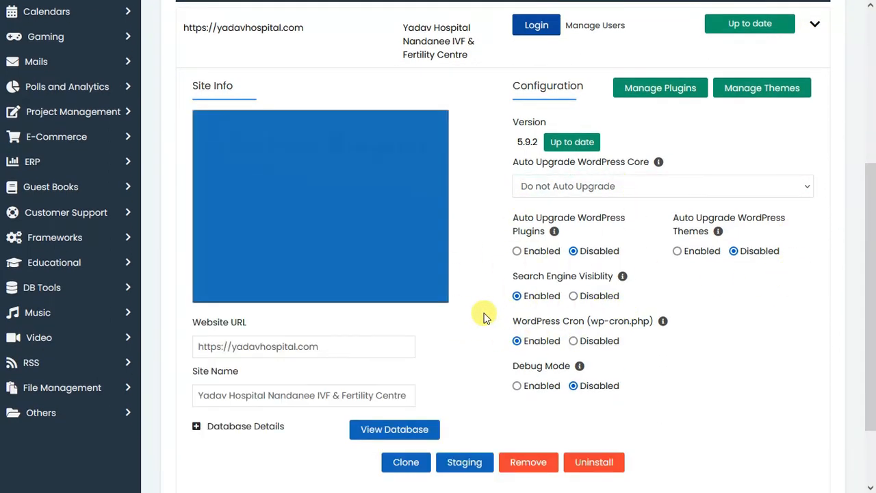
scroll(484, 317, "down", 1)
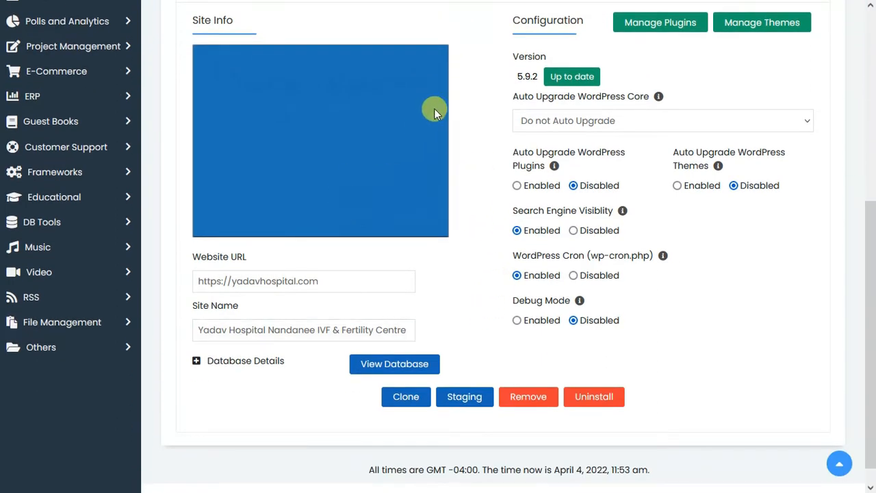
scroll(440, 267, "down", 1)
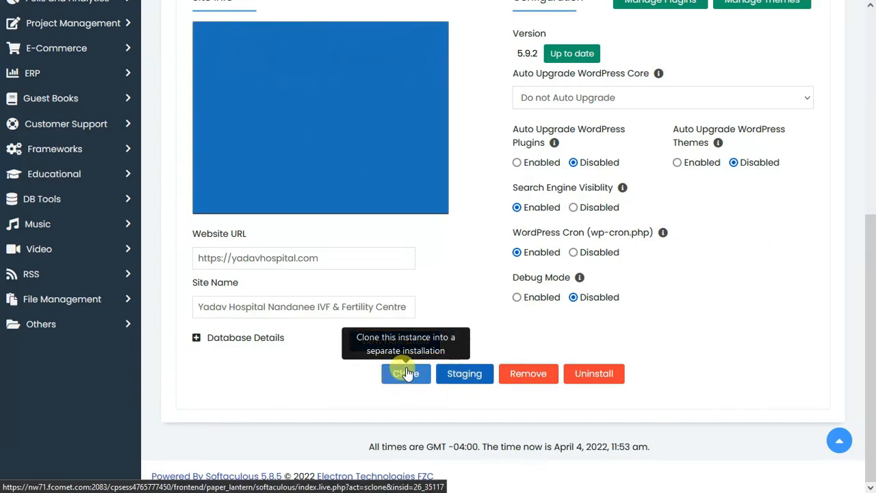
left_click(465, 375)
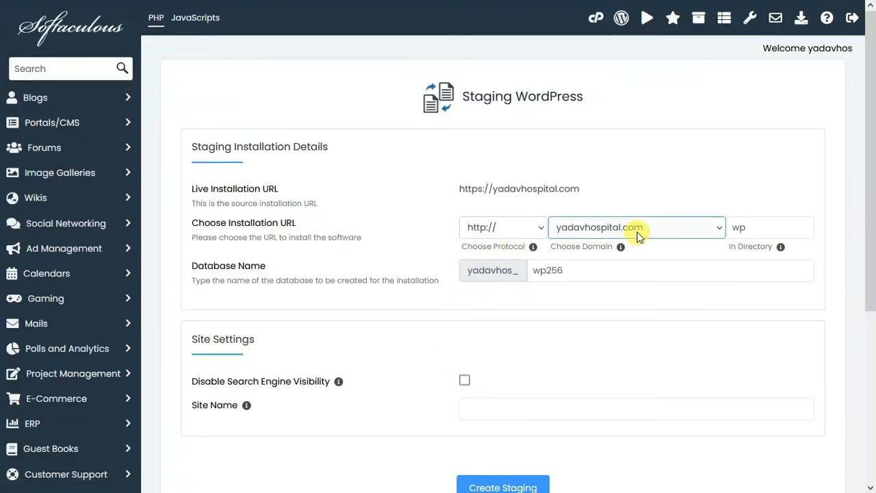
left_click(640, 232)
left_click(645, 231)
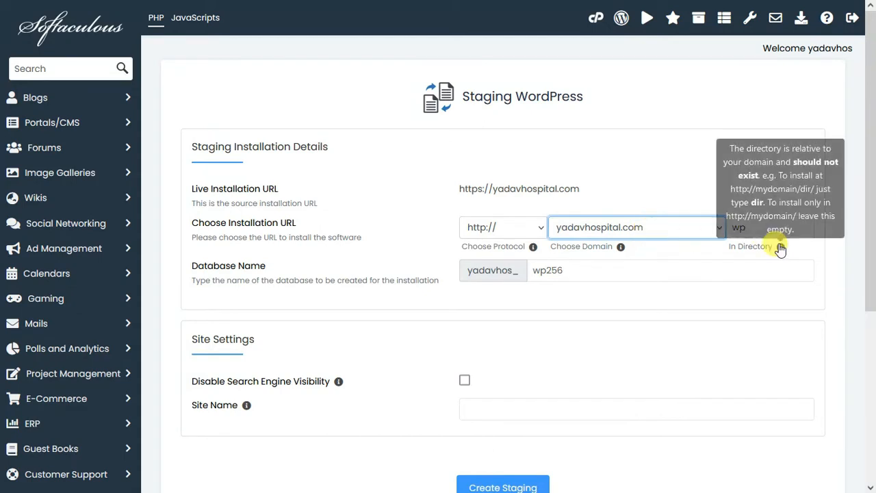
left_click(527, 232)
left_click(528, 232)
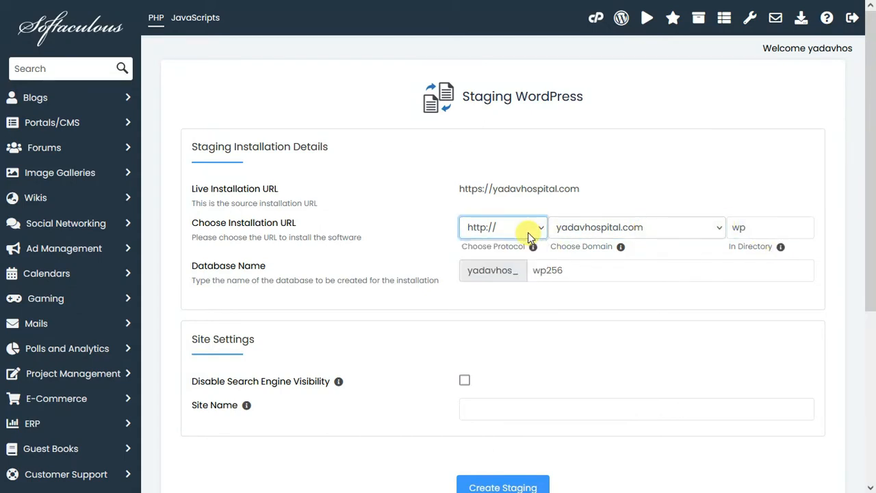
left_click(528, 232)
left_click(501, 288)
left_click(585, 228)
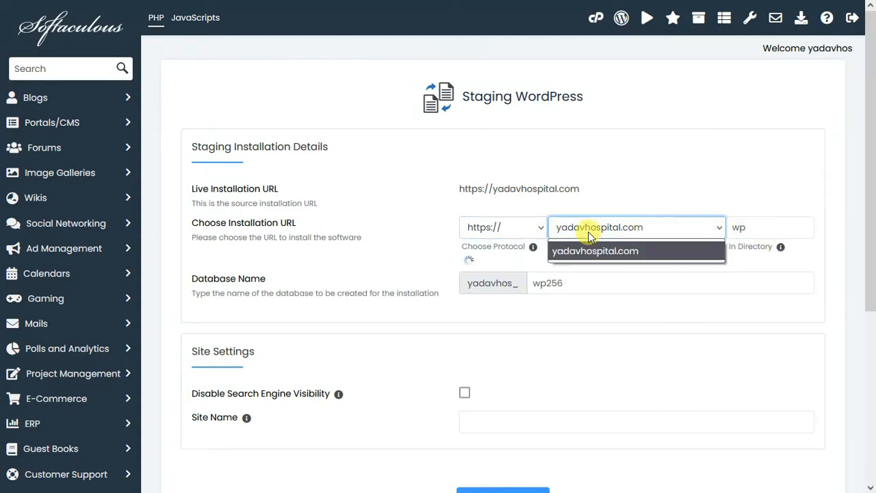
left_click(588, 231)
left_click(580, 199)
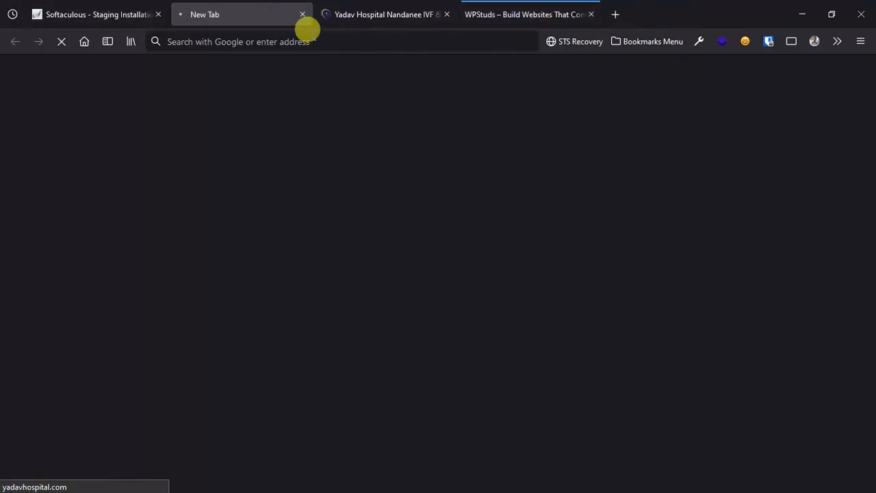
Switch to the WPStuds tab, try subdomain prefixes such as "old" and "new" in its address without loading them, and return to the staging form.
left_click(302, 15)
left_click(471, 15)
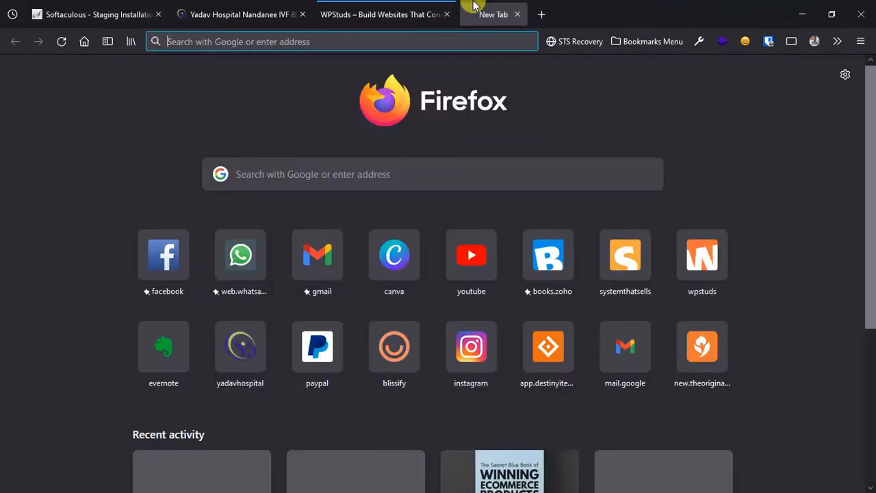
left_click(420, 8)
left_click(238, 42)
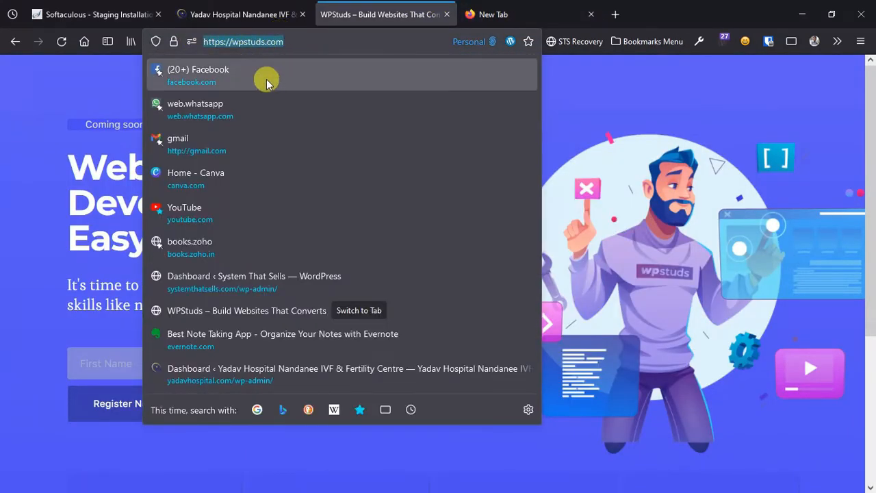
left_click(219, 42)
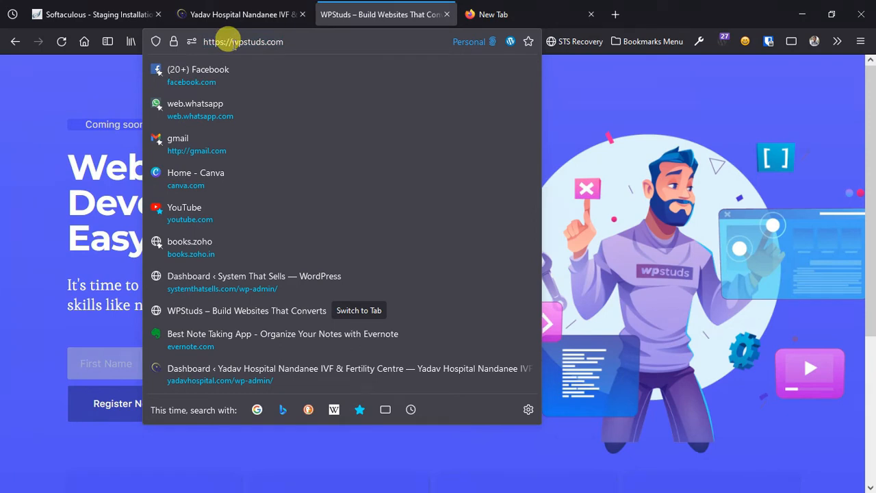
type("sta")
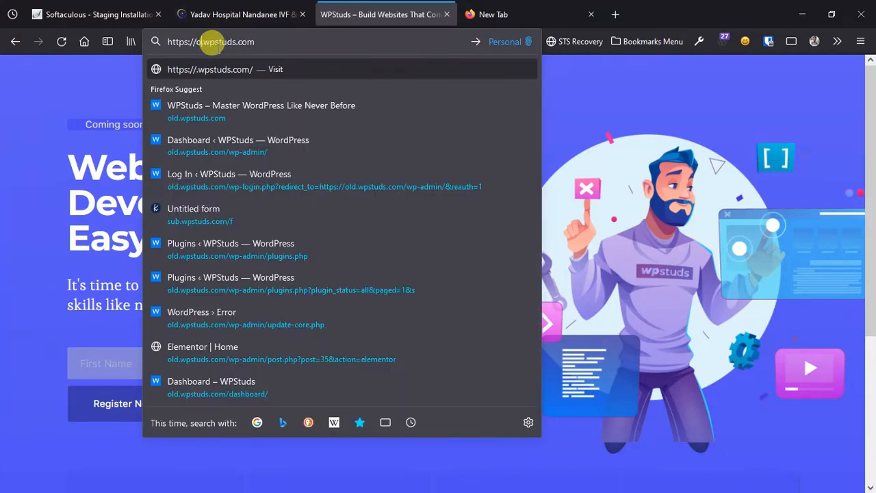
type("old")
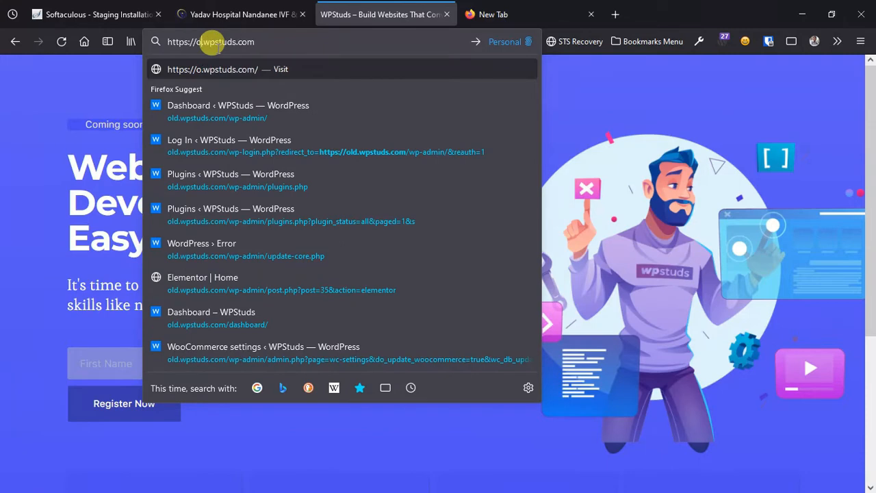
key("BackSpace")
type("new")
key("BackSpace")
key("BackSpace")
key("BackSpace")
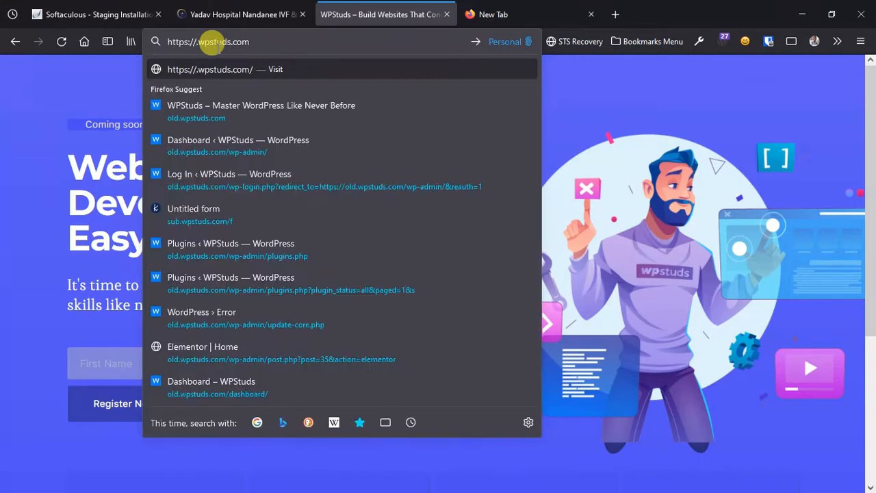
left_click(260, 13)
left_click(110, 13)
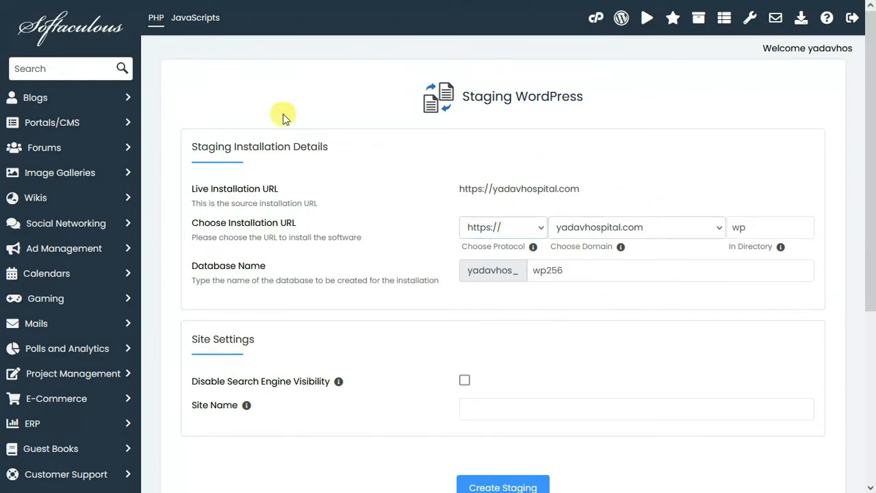
Open the cPanel home page in a separate browser tab, search its functions for "sub", and open Subdomains.
right_click(595, 19)
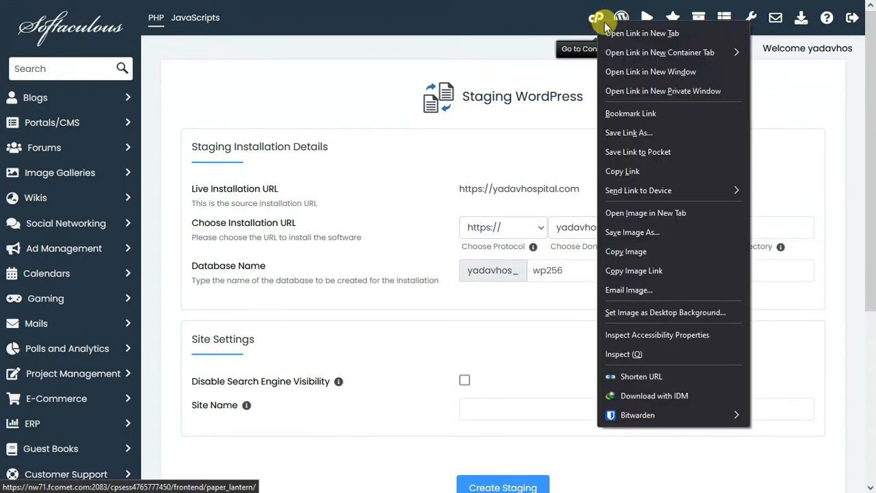
key("Escape")
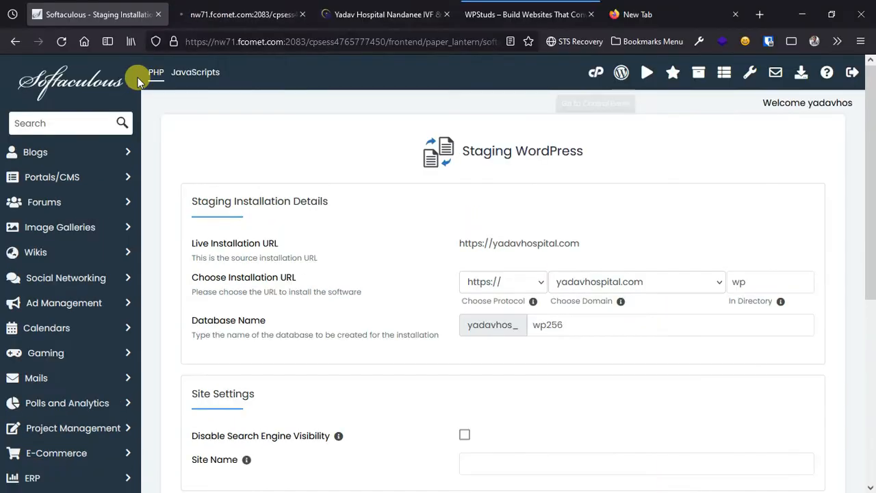
left_click(182, 14)
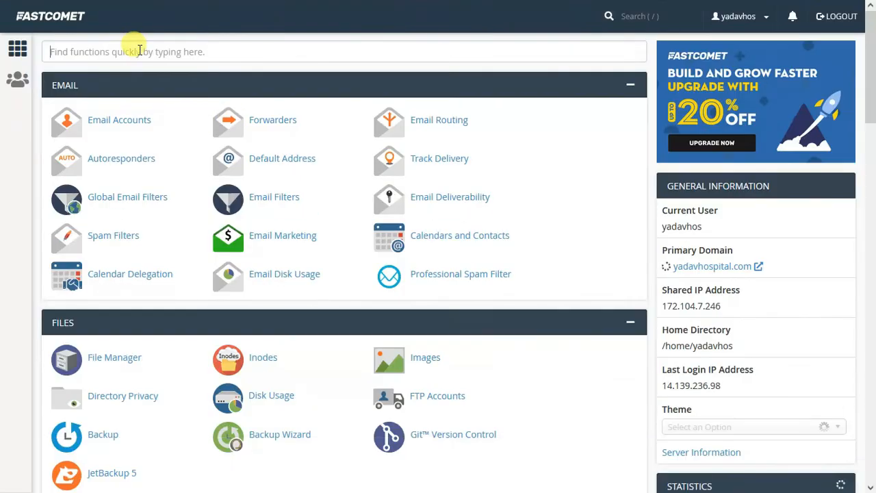
type("sub")
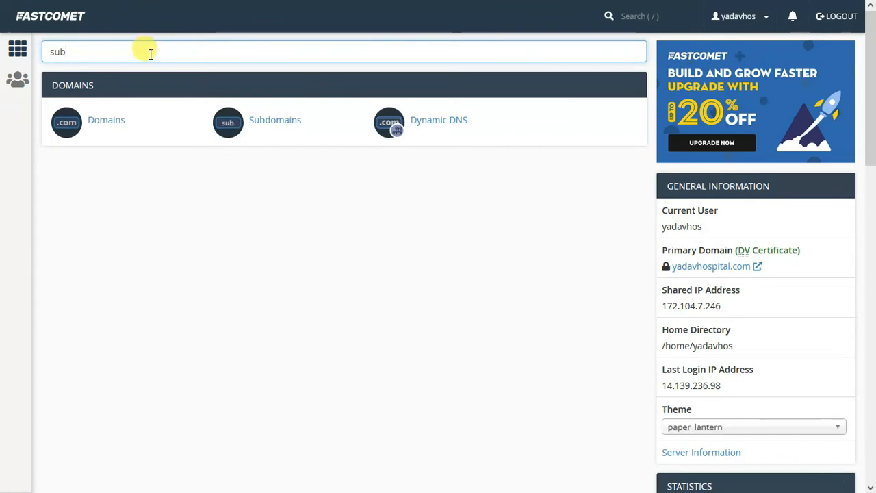
left_click(284, 121)
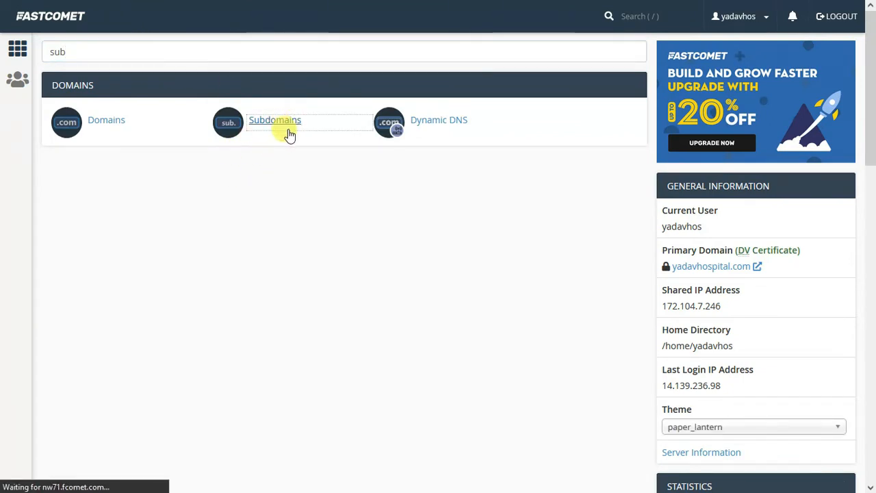
Create the subdomain "staging" under yadavhospital.com with the document root staging.yadavhospital.com.
left_click(72, 191)
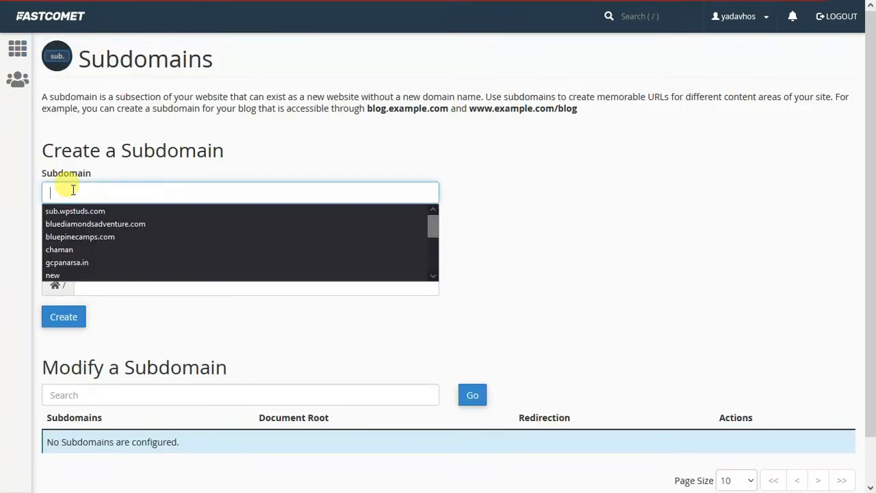
type("s")
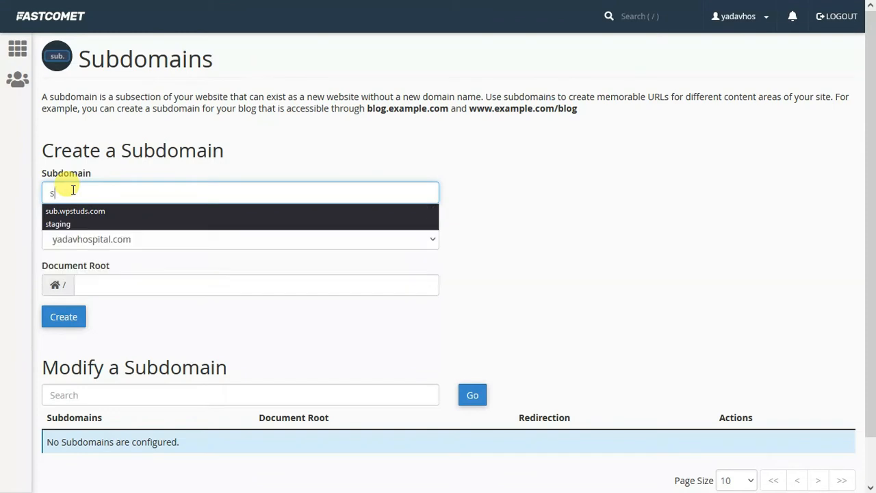
type("taging")
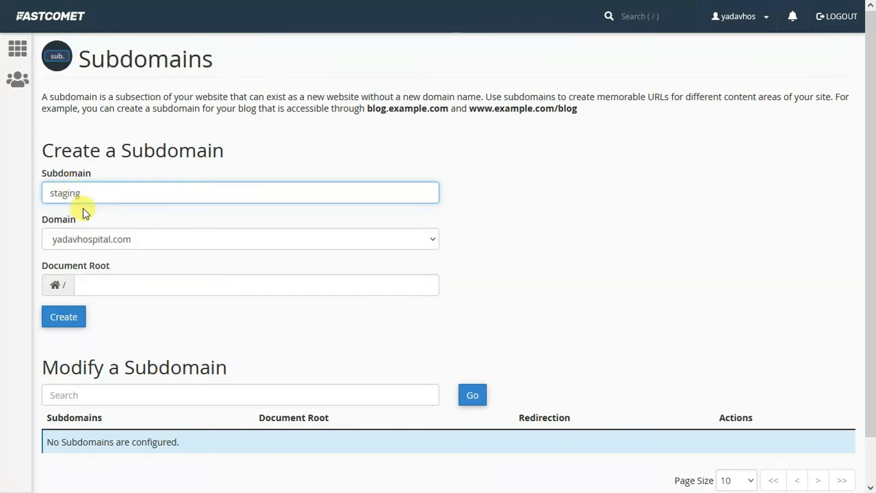
left_click_drag(86, 192, 13, 191)
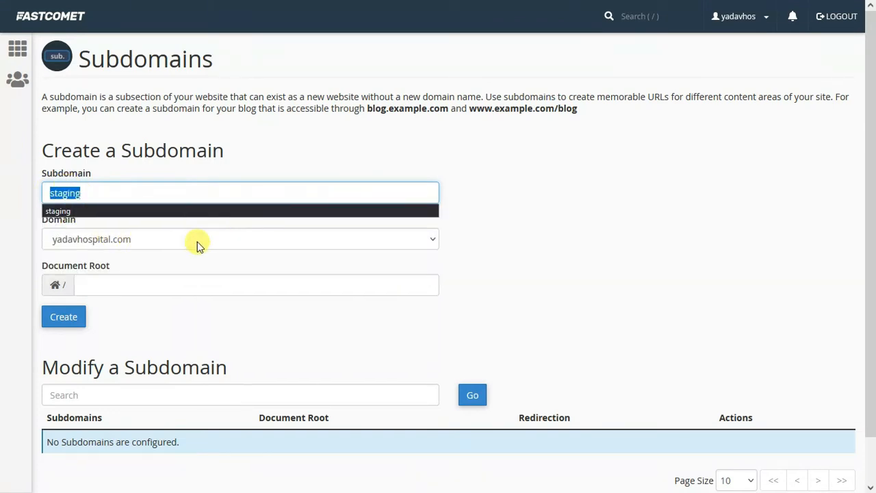
left_click(64, 317)
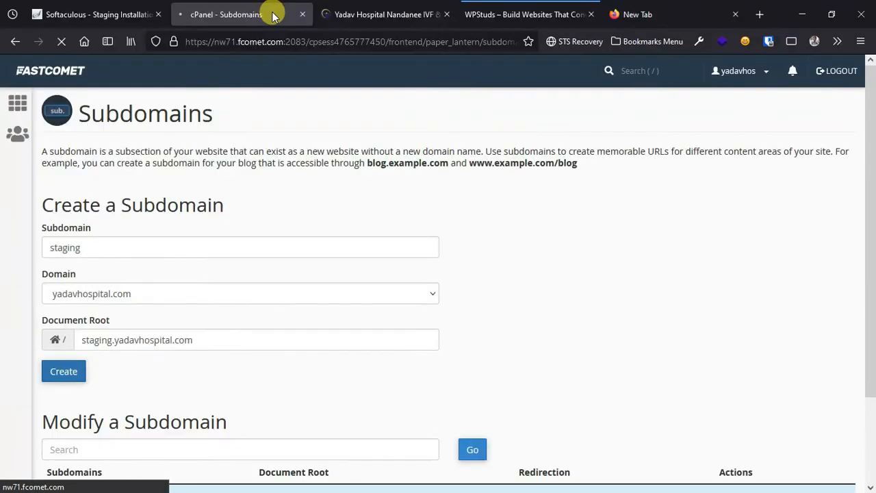
scroll(130, 363, "down", 2)
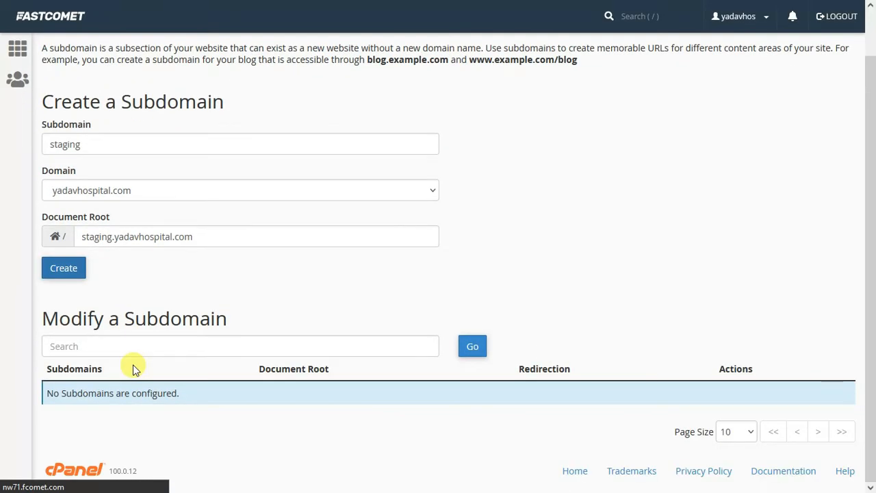
scroll(132, 370, "up", 2)
left_click(64, 312)
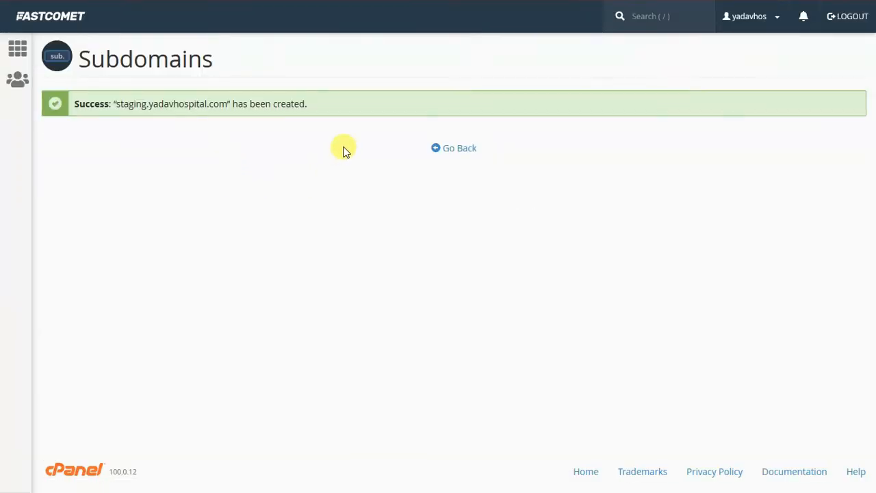
Return to the Subdomains page and check the staging.yadavhospital.com entry in the list of existing subdomains.
left_click_drag(115, 103, 210, 105)
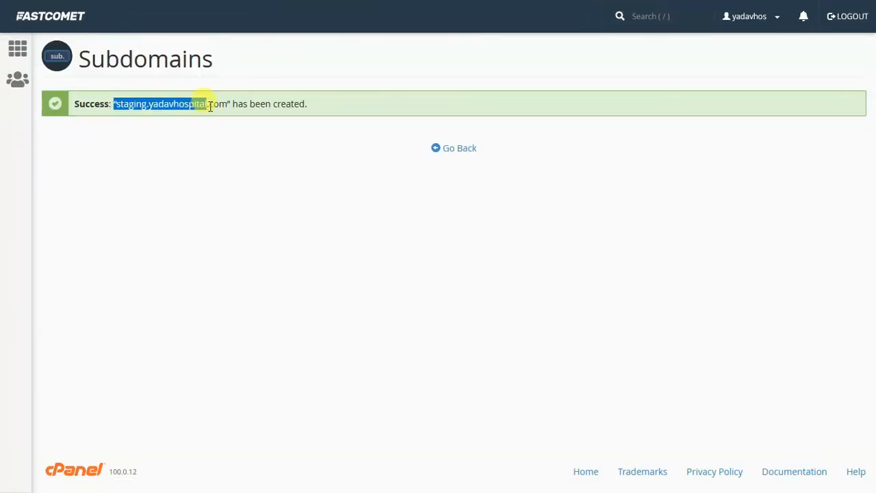
left_click(450, 148)
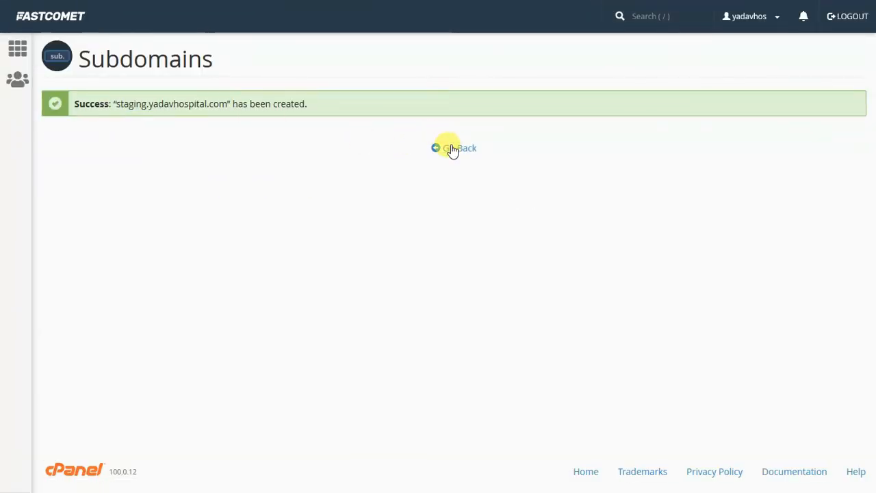
scroll(231, 301, "down", 2)
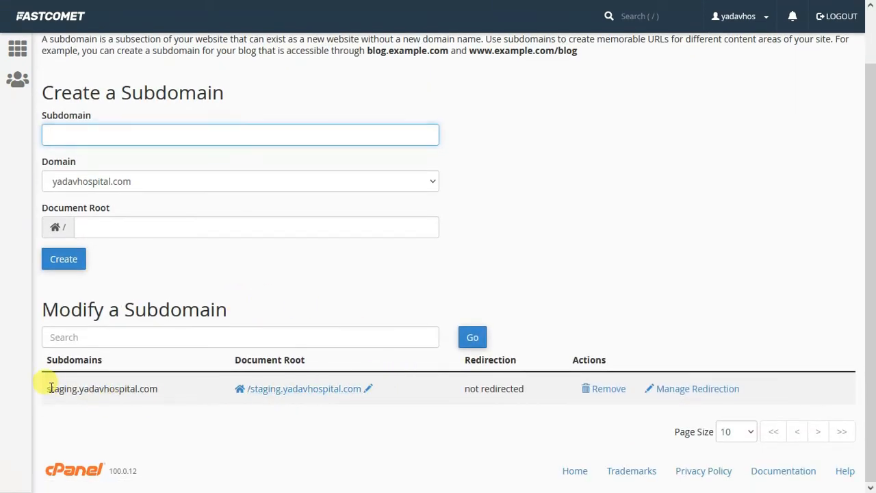
left_click_drag(48, 388, 199, 383)
scroll(446, 278, "up", 2)
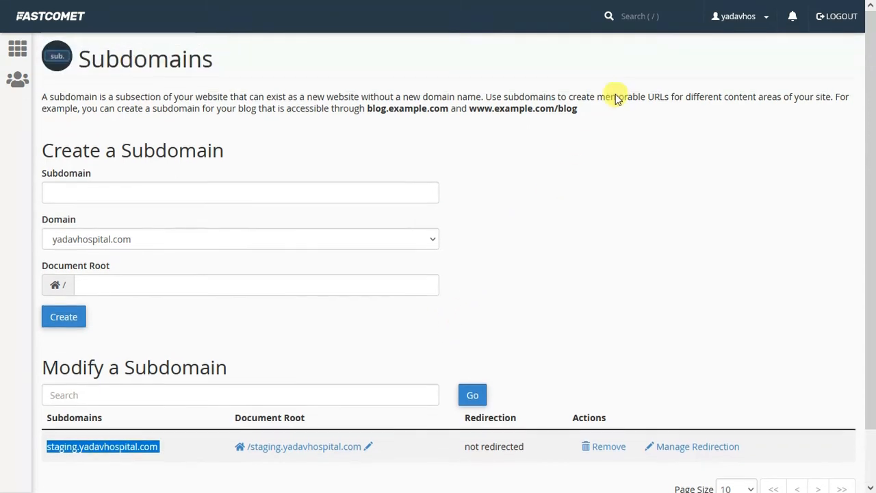
Search cPanel for "ssl", open Lets Encrypt SSL, and check the alternative names covered by the yadavhospital.com certificate.
left_click(625, 15)
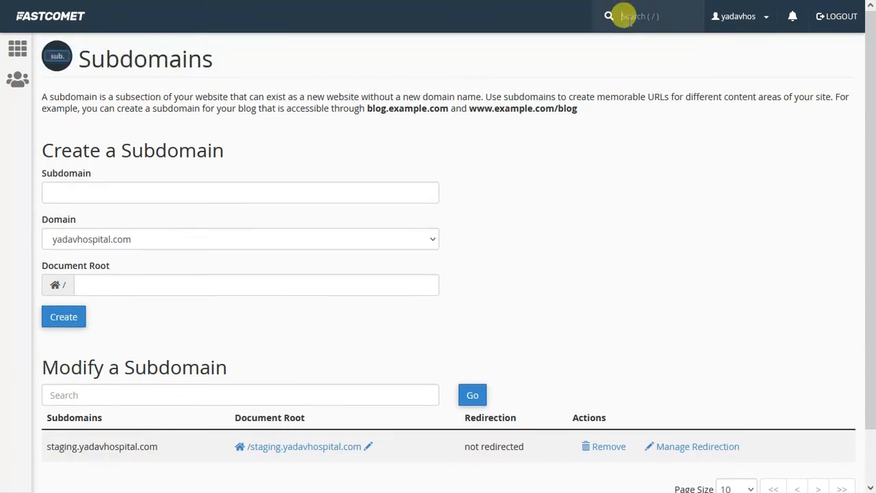
type("ssl")
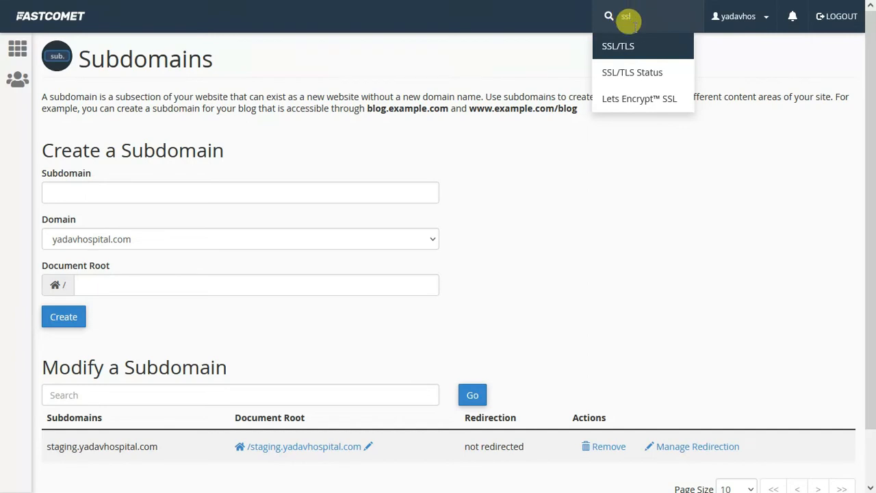
left_click(624, 103)
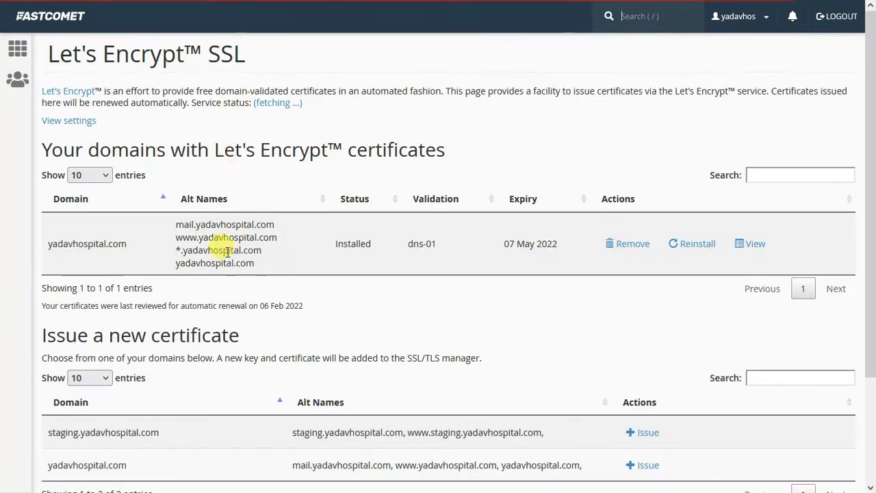
scroll(219, 254, "down", 2)
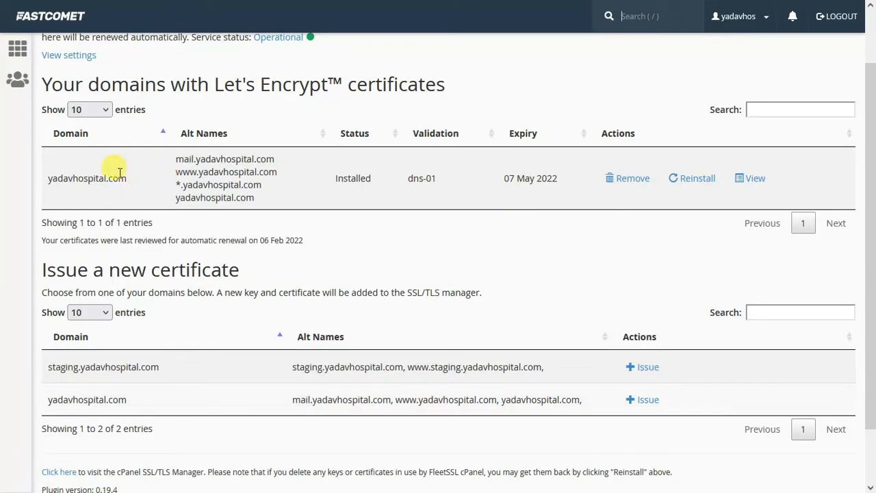
left_click_drag(178, 185, 268, 189)
left_click(321, 192)
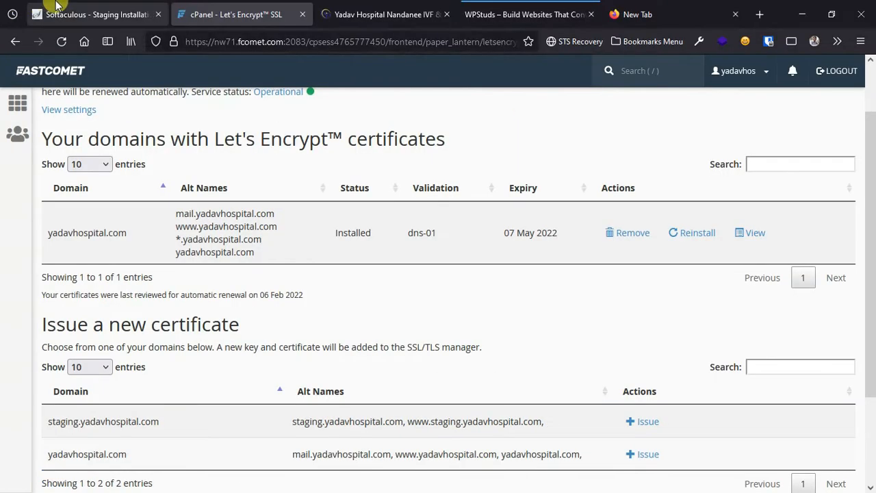
left_click(51, 13)
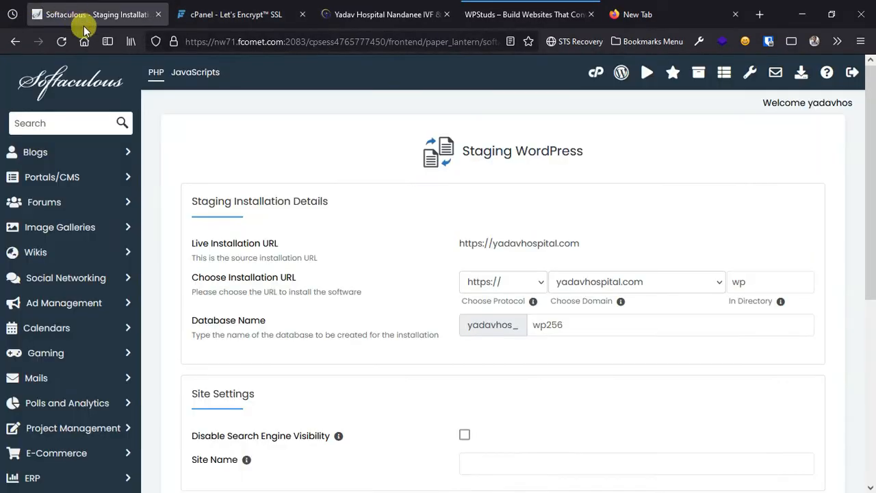
left_click(52, 49)
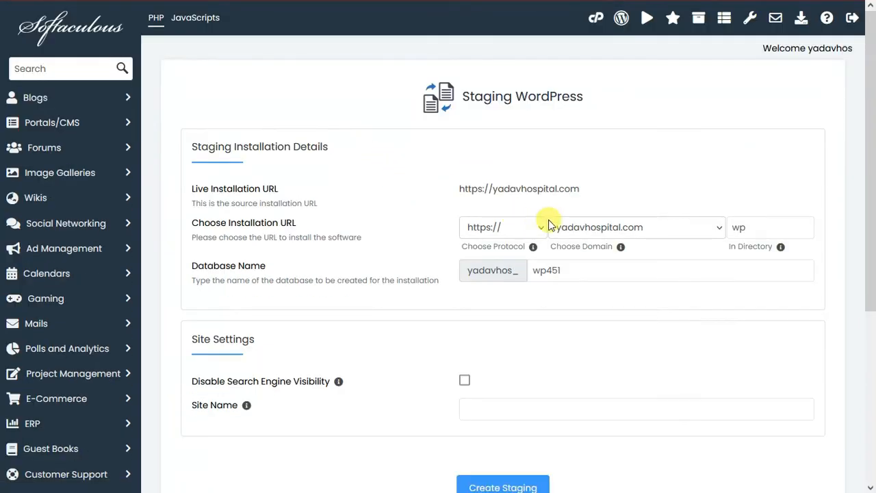
left_click(505, 226)
left_click(499, 286)
left_click(577, 232)
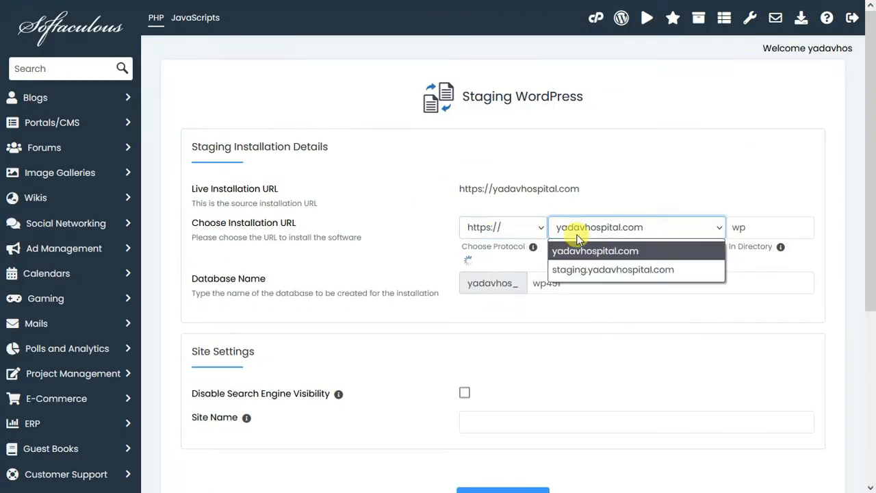
left_click(582, 270)
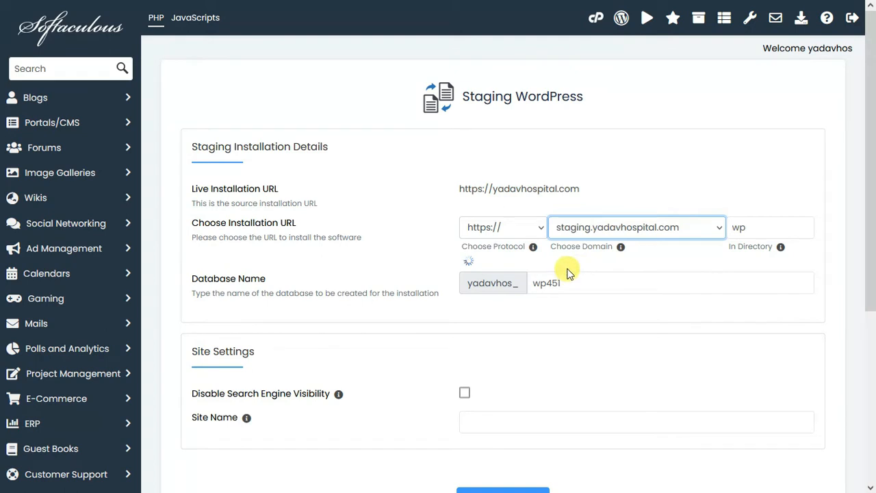
left_click(741, 227)
key("BackSpace")
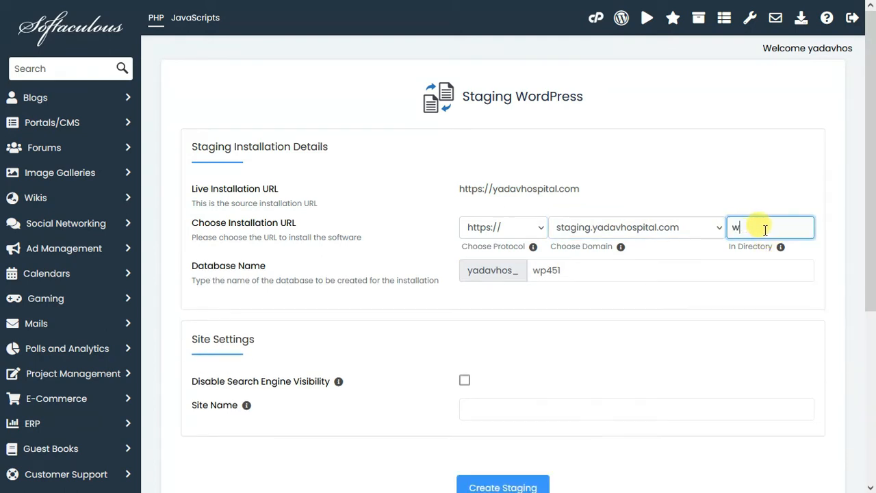
key("BackSpace")
Set the staging installation's database name to oldyh after the yadavhos_ prefix.
left_click(664, 264)
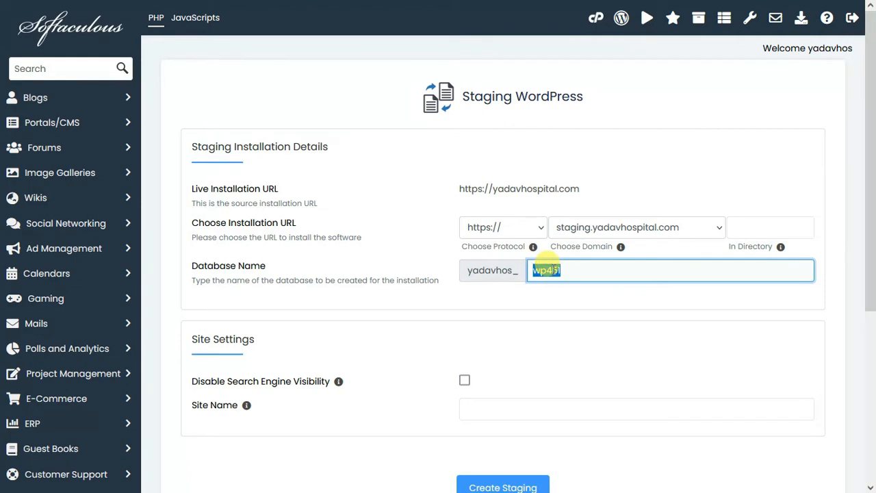
type("o")
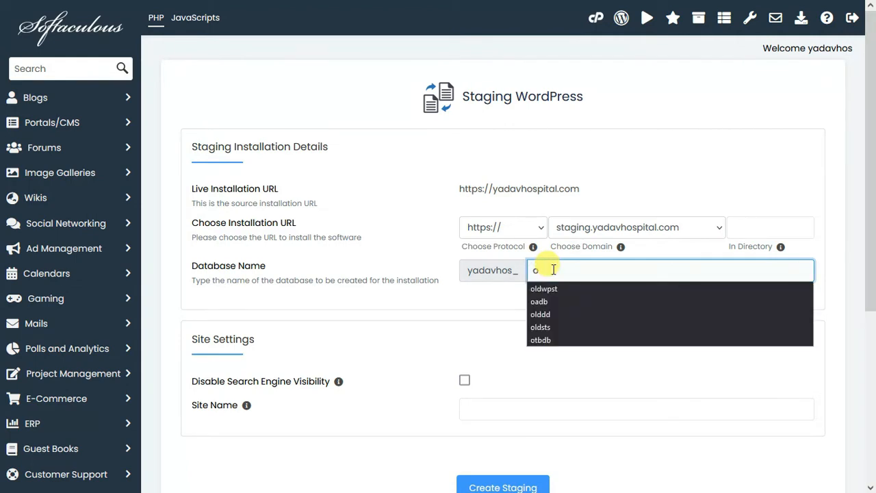
type("ld")
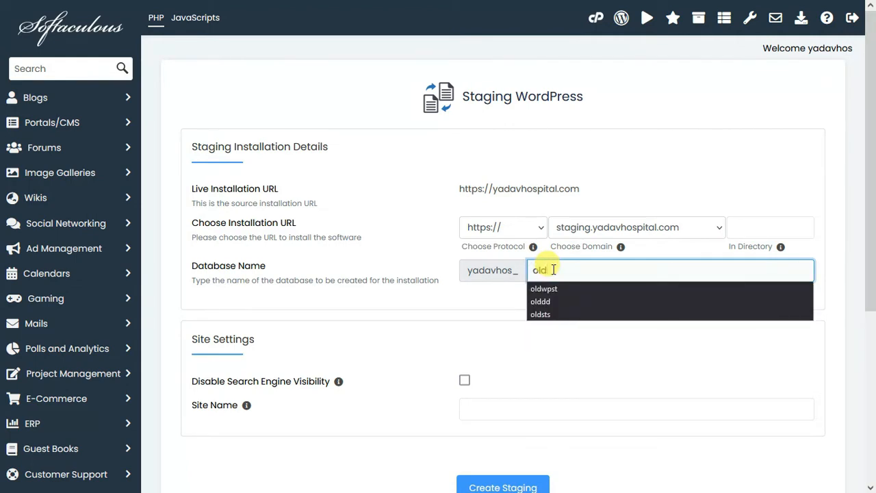
type("yh")
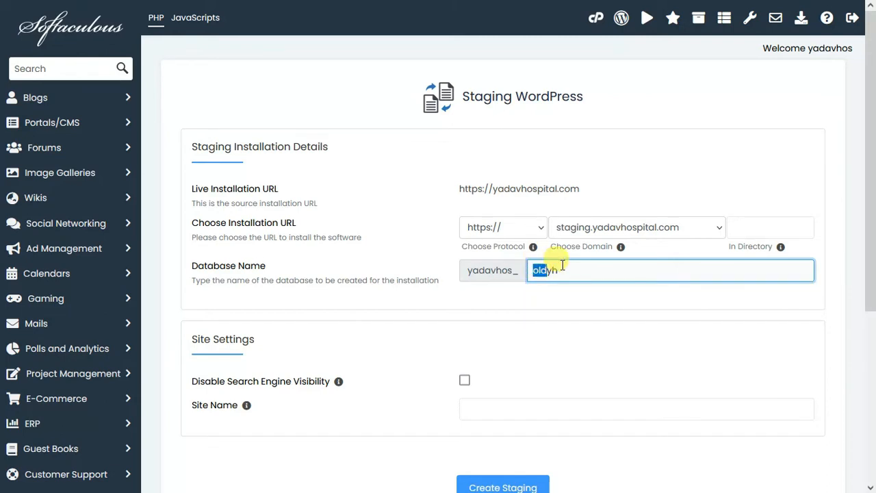
left_click(565, 267)
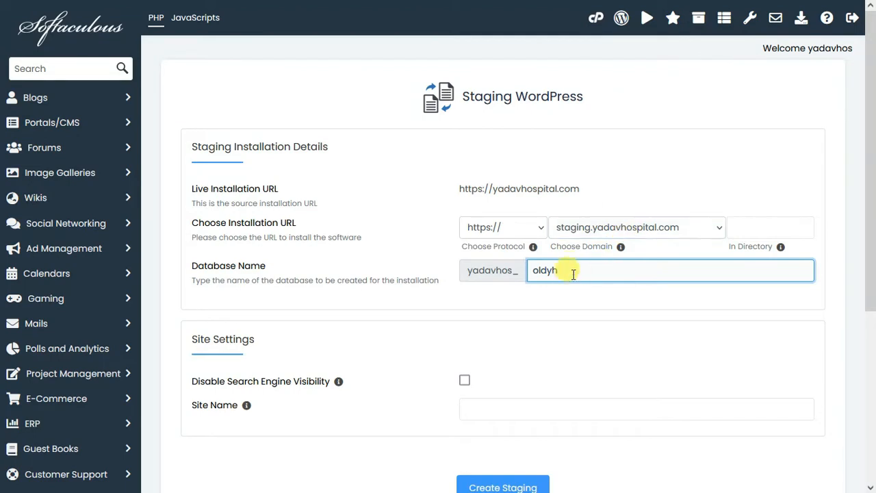
left_click_drag(600, 272, 512, 272)
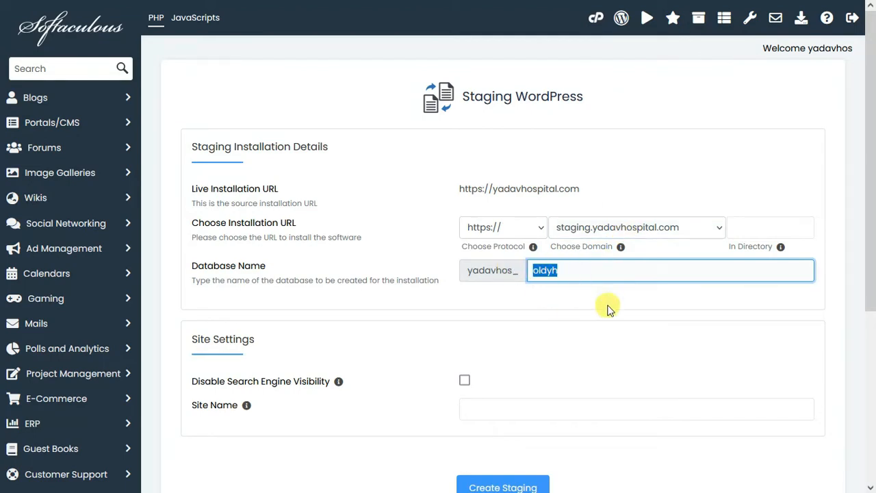
Disable search engine visibility for the staging site and set its site name to "Staging Yadav Hosptial".
scroll(630, 290, "down", 2)
left_click(465, 250)
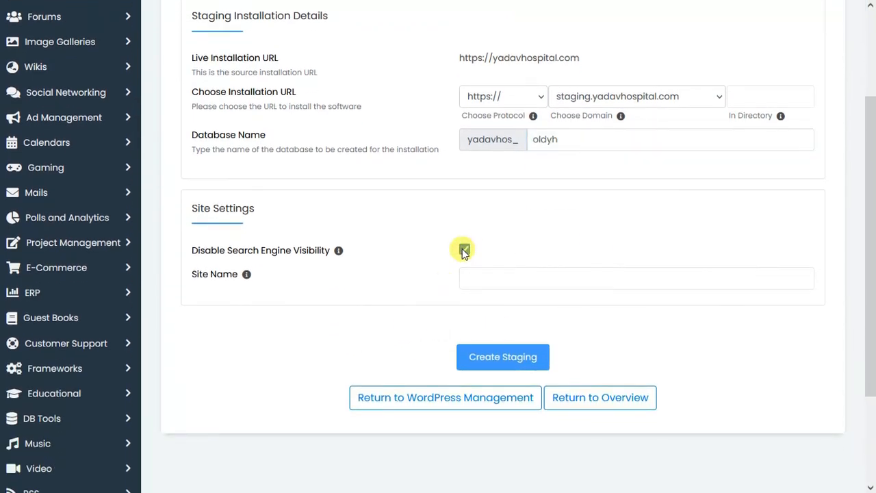
left_click(482, 277)
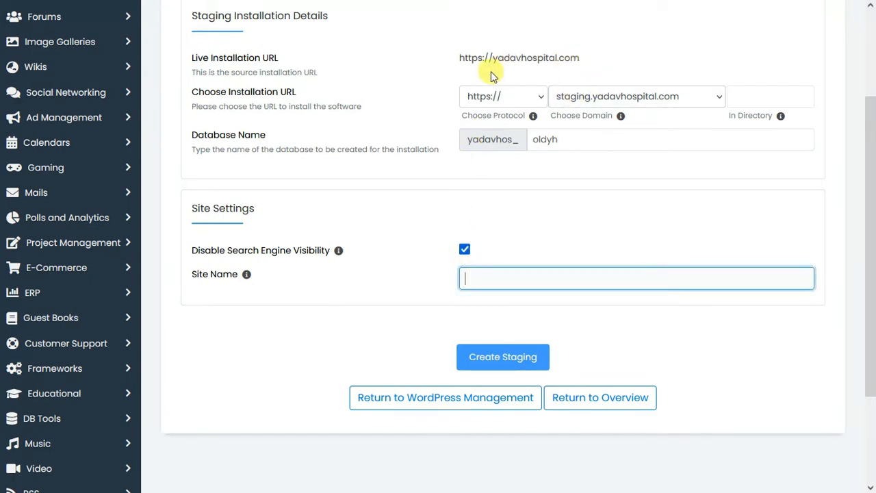
left_click_drag(422, 59, 558, 59)
left_click(636, 61)
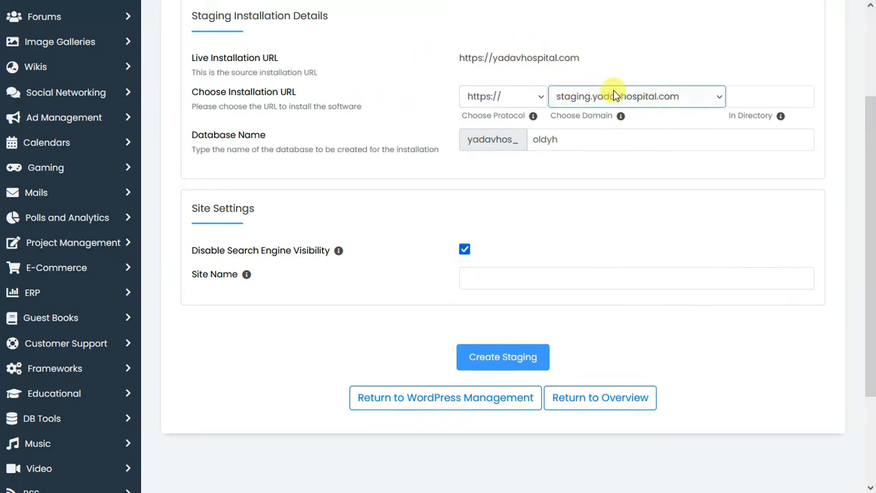
left_click(494, 280)
type("S")
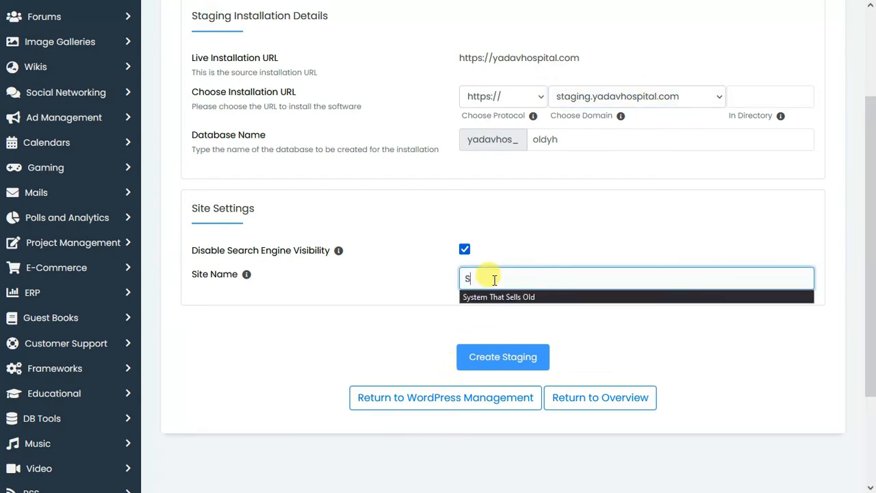
type("taging Yadav Hosptial")
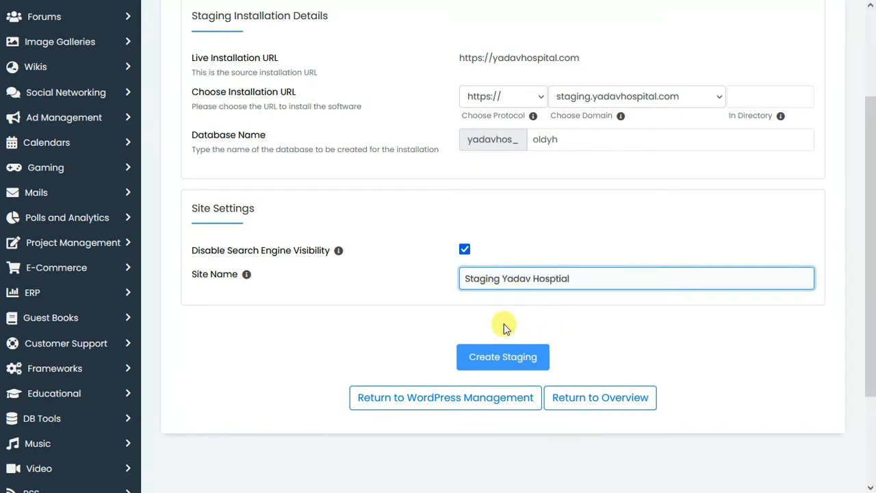
Create the staging installation, and close the separate Let's Encrypt SSL page once back on the Softaculous page.
left_click(503, 355)
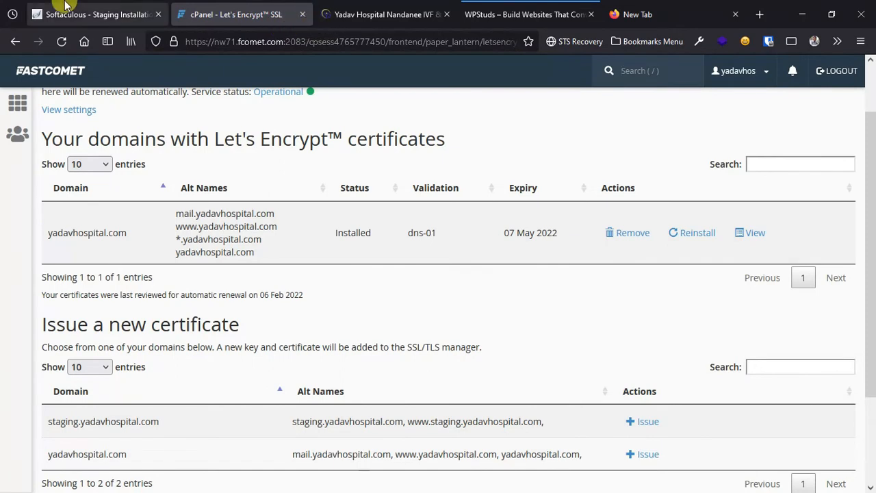
left_click(83, 15)
left_click(299, 15)
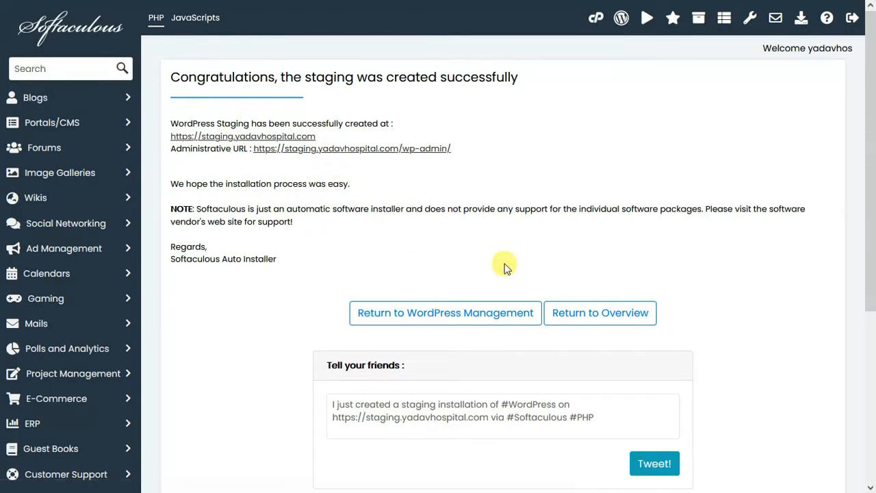
left_click_drag(172, 70, 313, 109)
left_click(430, 137)
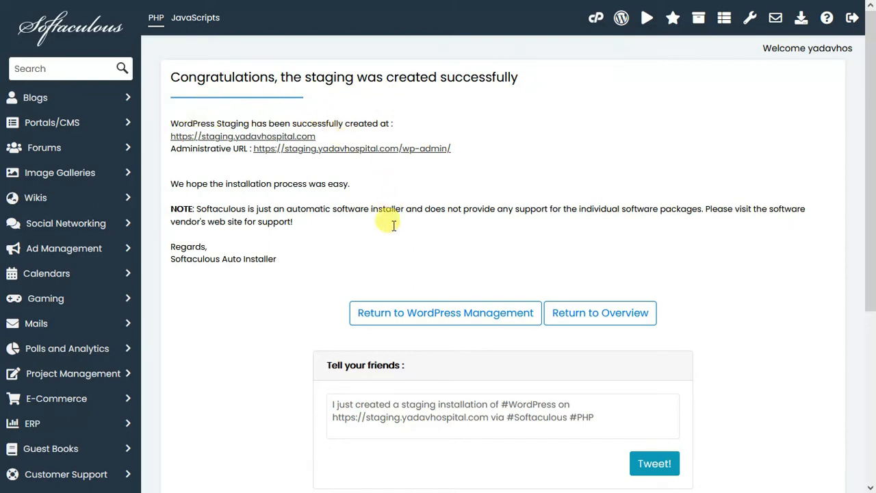
Open the staging site's administrative URL in a separate browser tab and check the page's connection security.
left_click(306, 155)
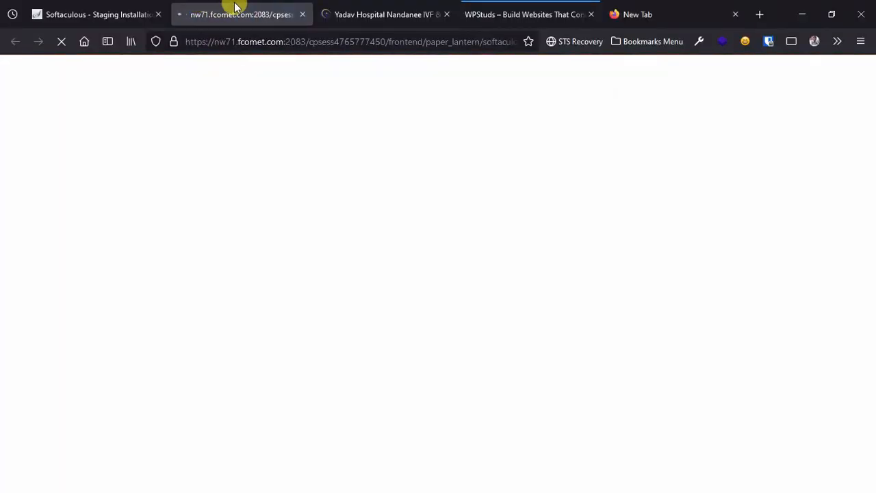
left_click(137, 13)
left_click(281, 14)
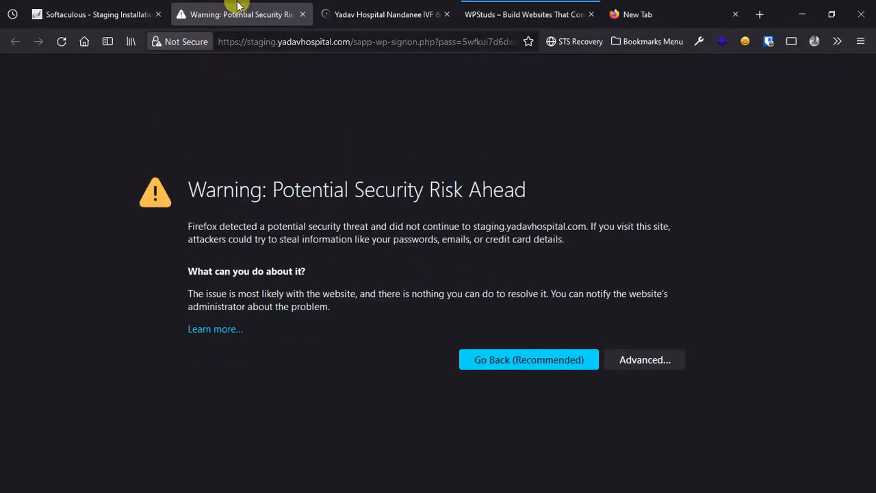
left_click(193, 42)
From Softaculous, open cPanel in a separate browser tab, search its functions for "let", and open Lets Encrypt SSL.
left_click(127, 8)
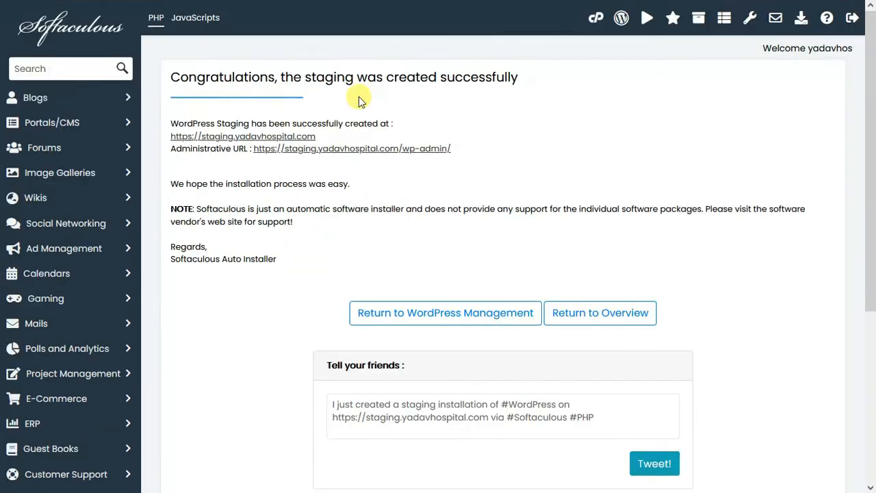
middle_click(597, 23)
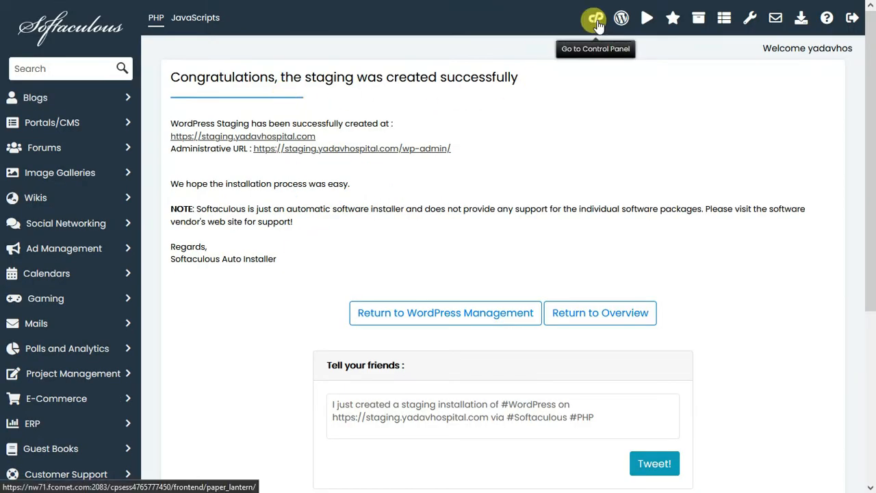
mouse_move(139, 2)
left_click(199, 13)
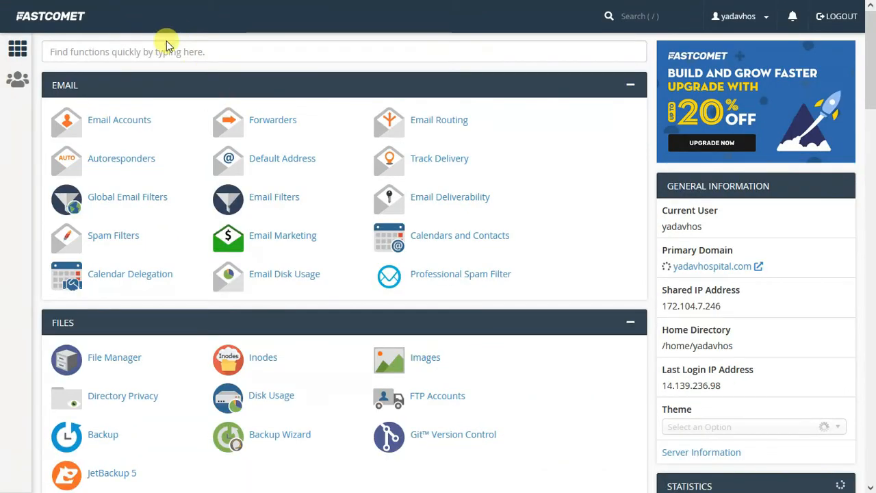
type("let")
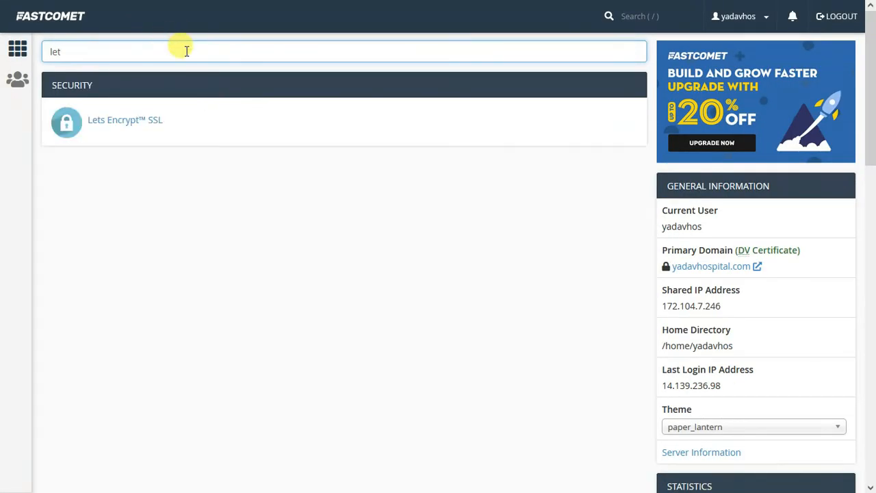
left_click(146, 127)
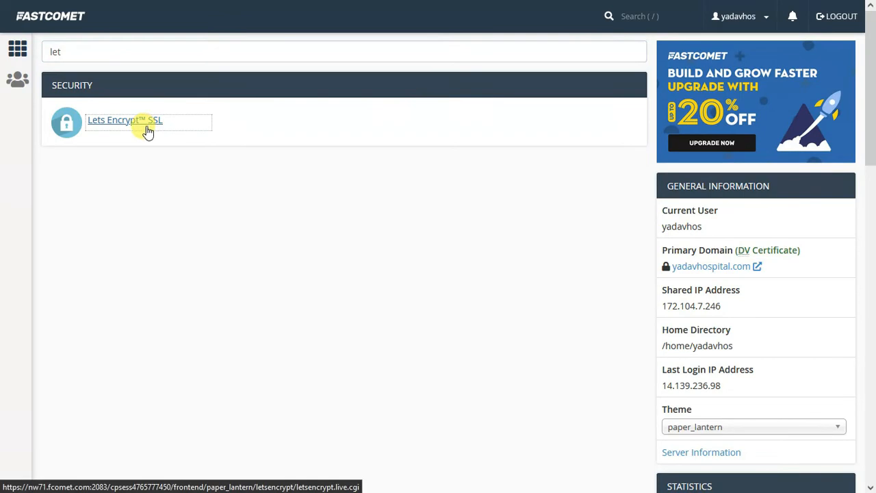
Issue a Let's Encrypt certificate for staging.yadavhospital.com, including its www alias, using http-01 validation.
scroll(283, 237, "down", 3)
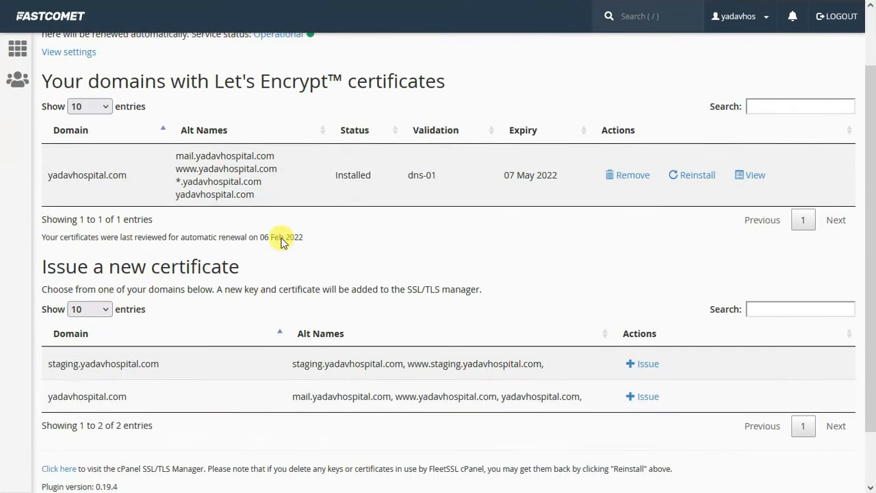
left_click(637, 302)
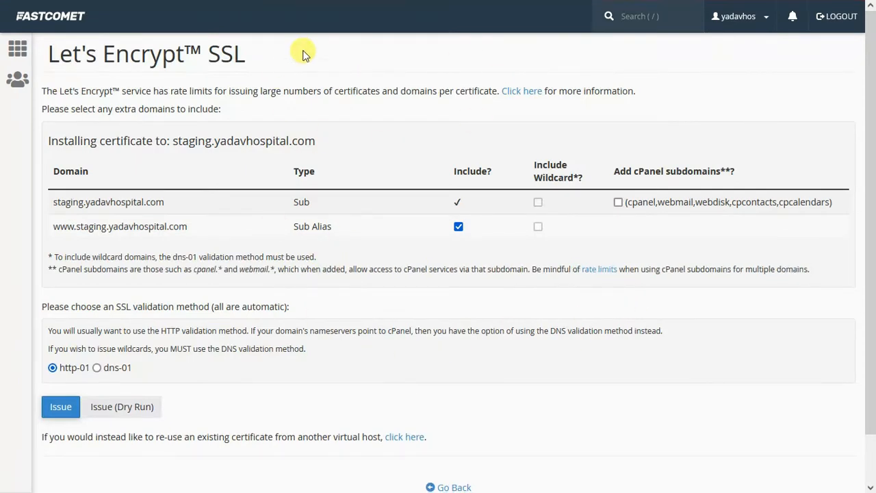
left_click_drag(53, 54, 287, 66)
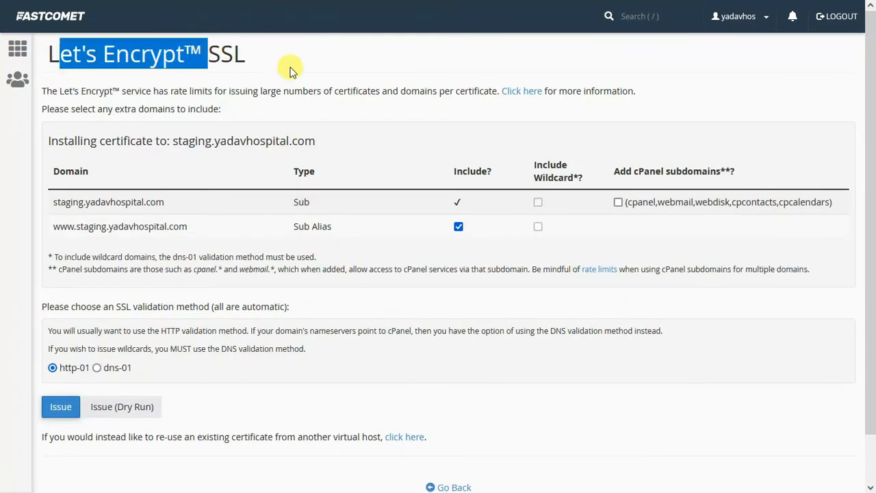
left_click(288, 66)
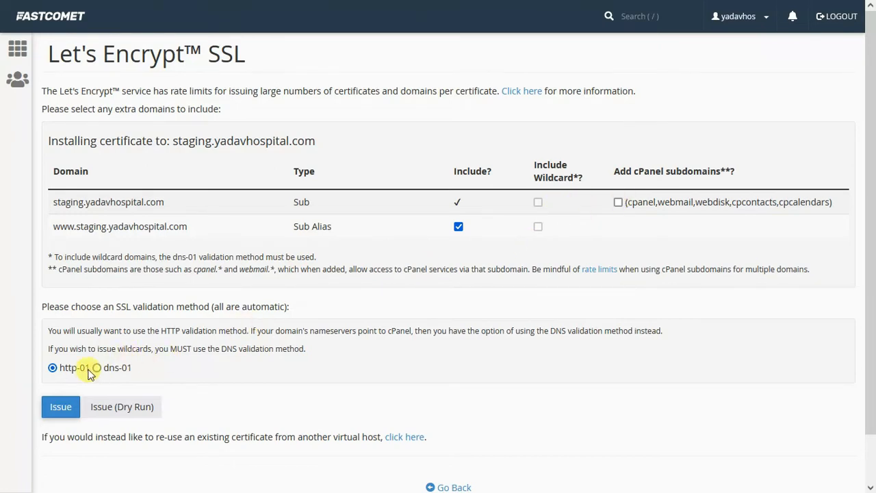
left_click(61, 411)
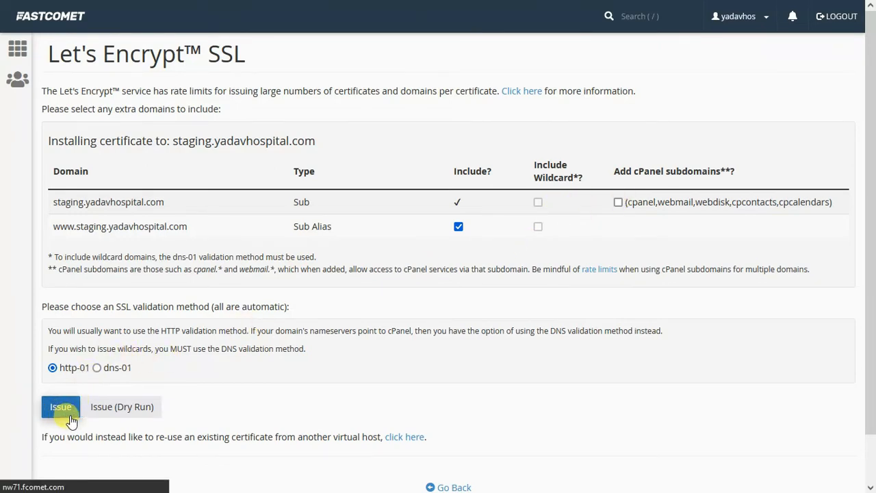
mouse_move(240, 15)
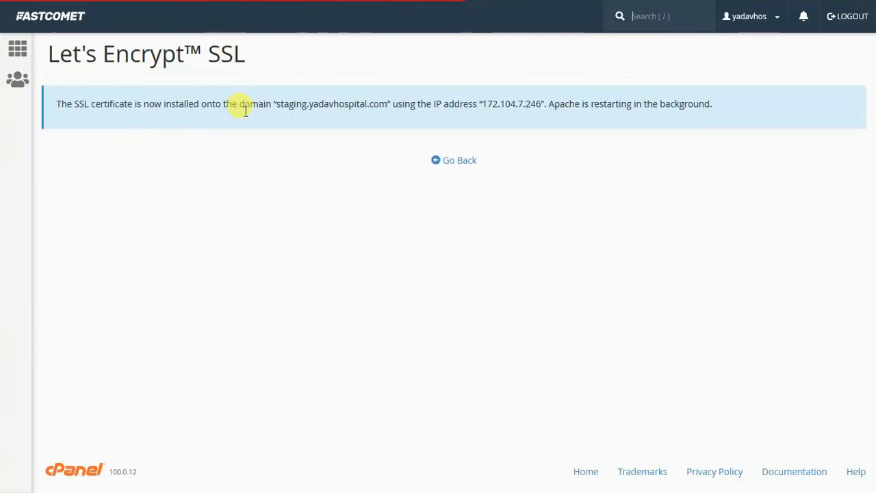
Go back to the certificate list to check the staging.yadavhospital.com entry, and return to the staging admin page's browser tab.
left_click(460, 161)
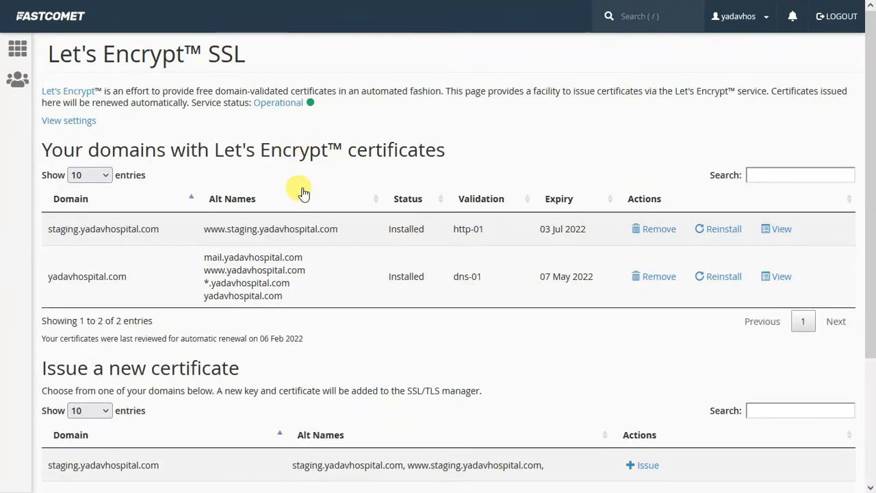
scroll(304, 193, "down", 3)
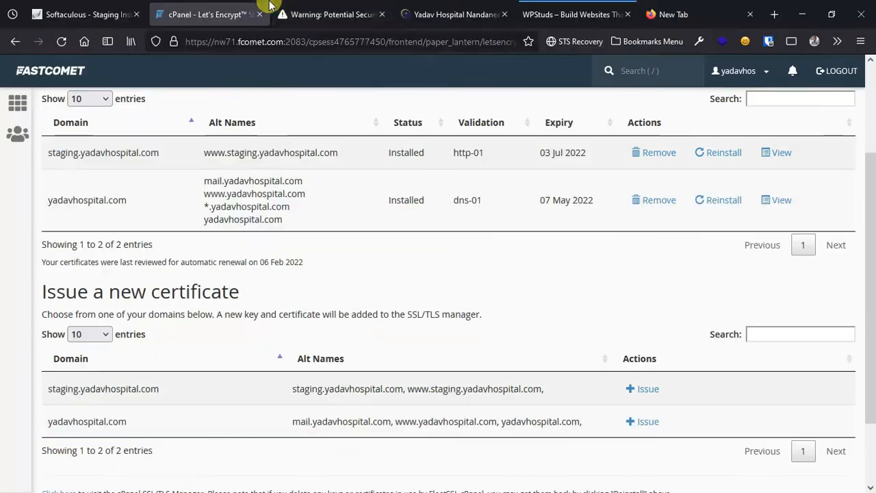
left_click(288, 13)
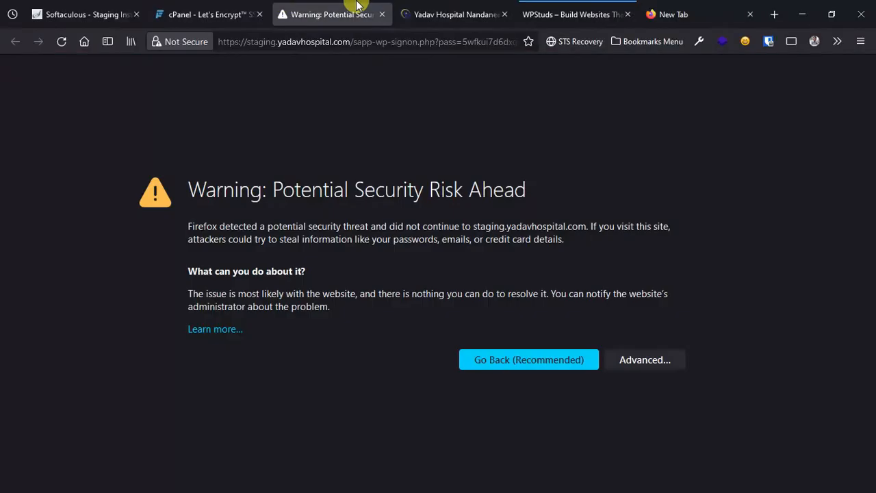
Reload the staging admin page, close its tab, and reopen the staging site's administrative URL from Softaculous in a separate tab.
left_click(63, 42)
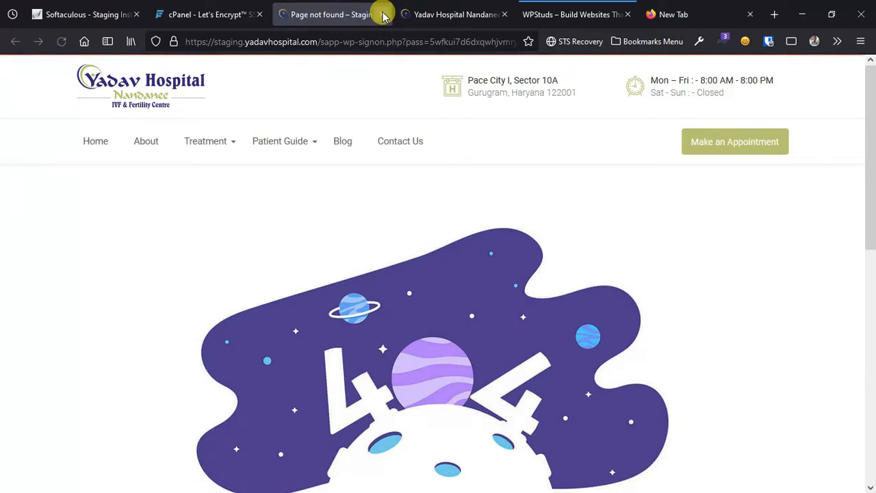
left_click(383, 15)
left_click(107, 14)
key("F11")
left_click(344, 151)
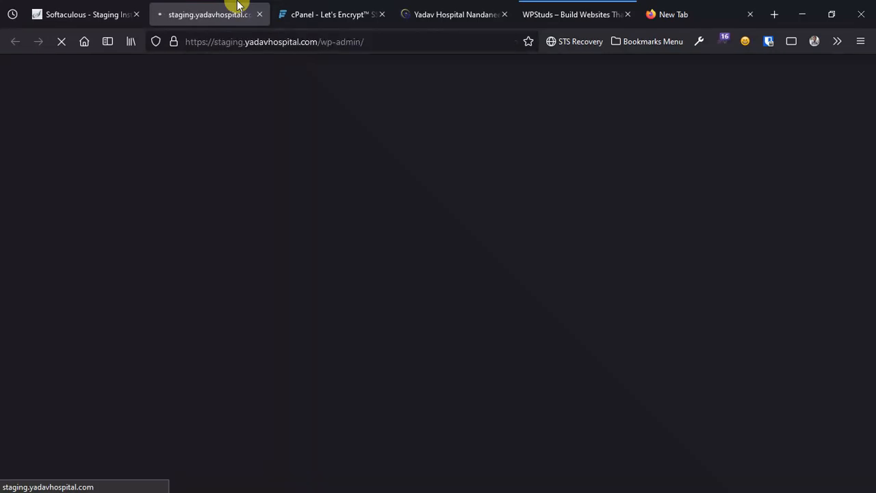
left_click(118, 17)
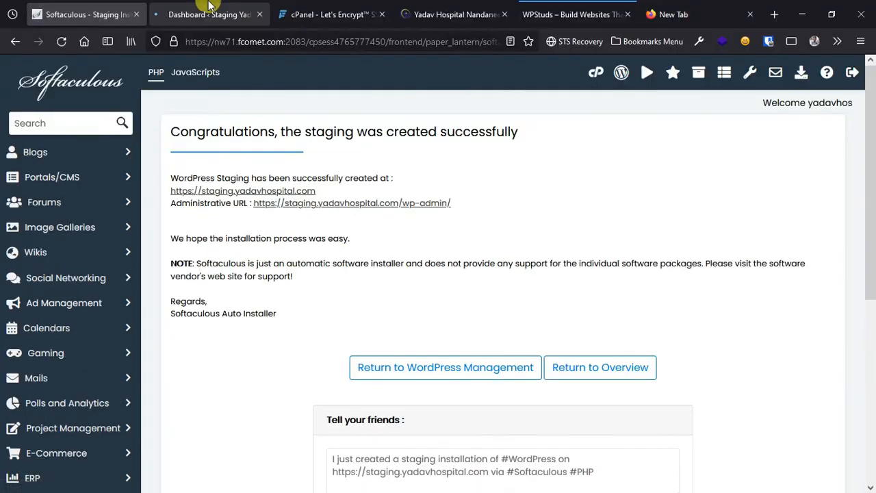
left_click(202, 12)
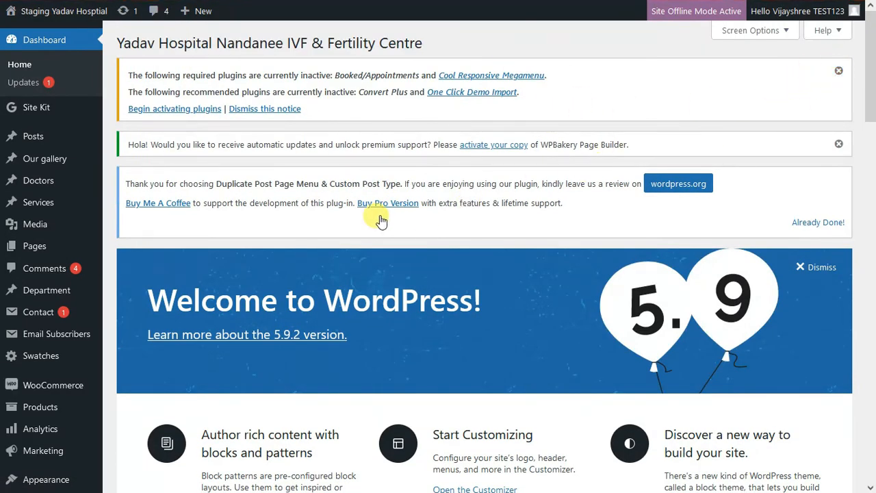
Check the staging subdomain in the WordPress dashboard's address.
mouse_move(177, 24)
left_click_drag(211, 42, 312, 38)
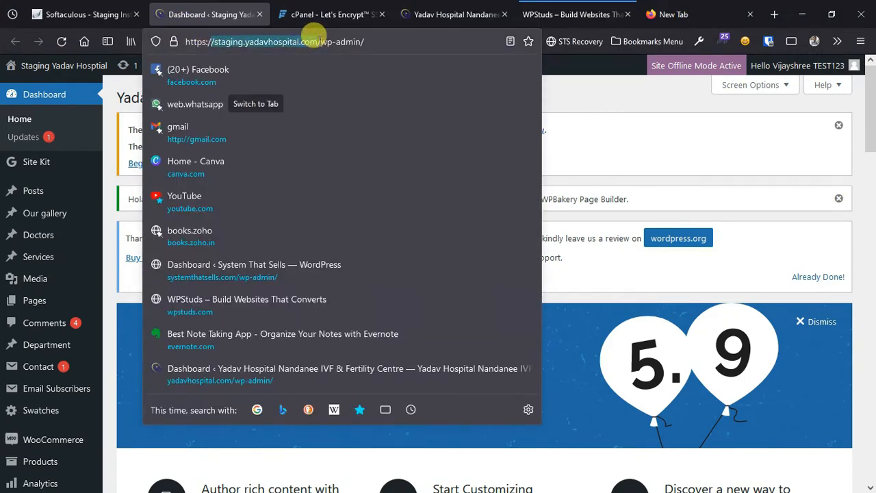
left_click(365, 42)
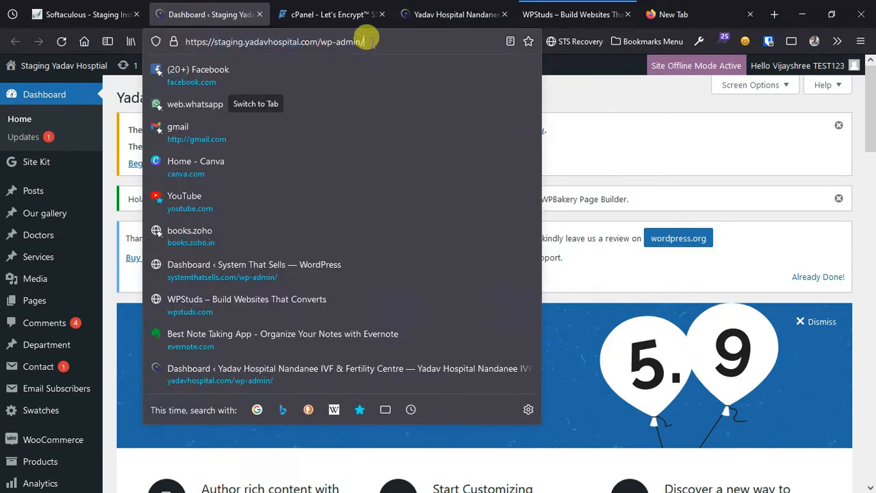
left_click(582, 132)
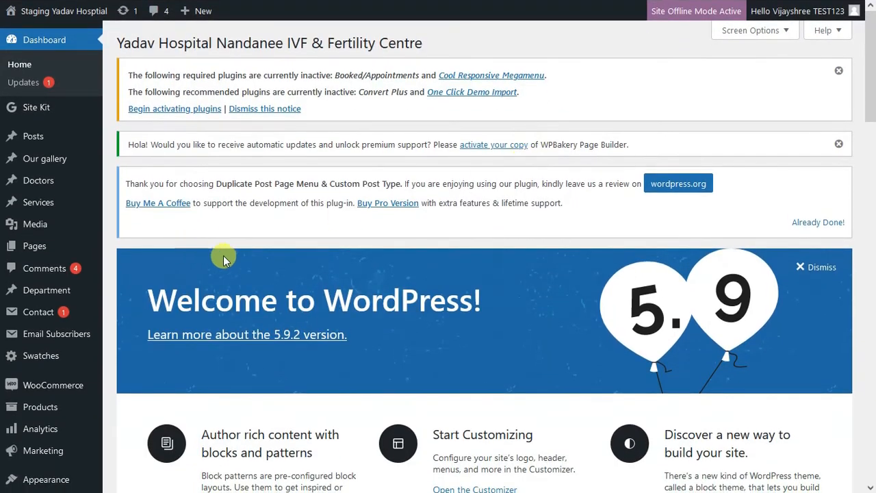
Go back to Softaculous, return to WordPress Management, and review the details of the staging.yadavhospital.com installation.
mouse_move(93, 4)
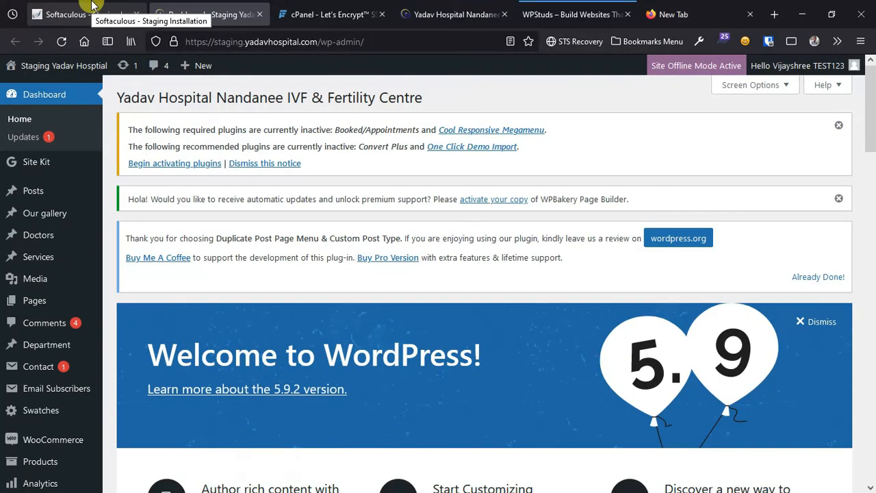
left_click(92, 6)
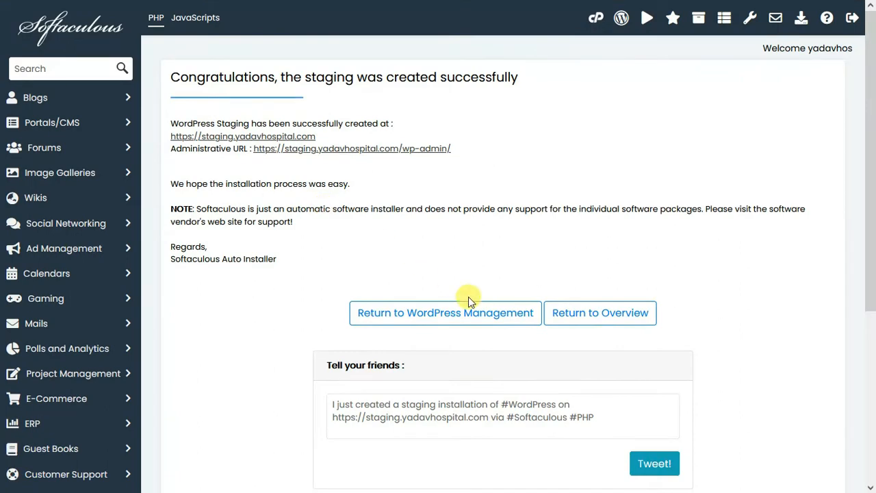
left_click(468, 301)
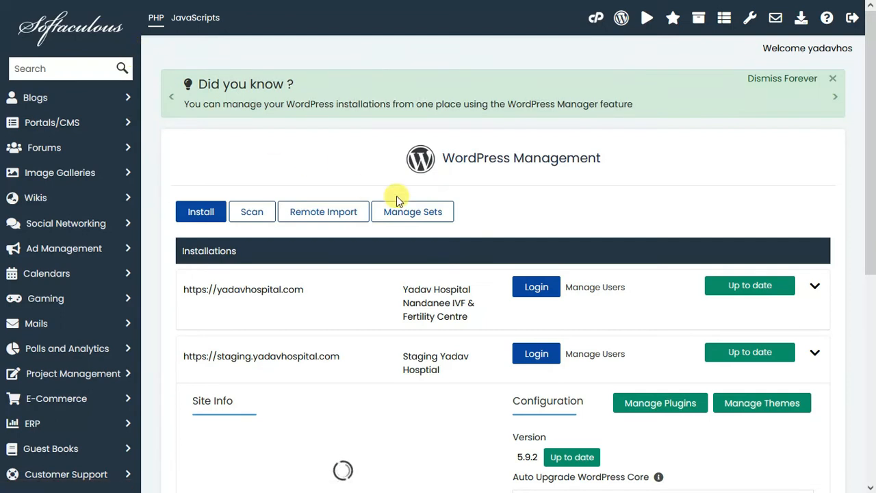
left_click(813, 352)
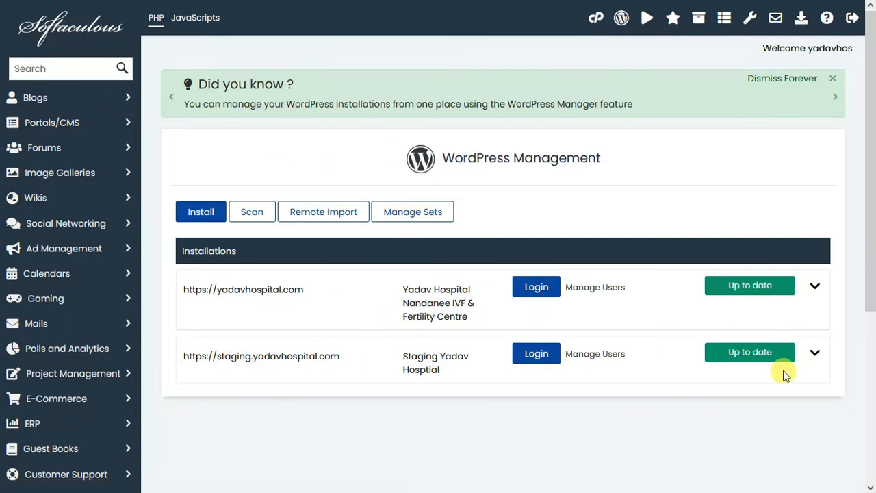
left_click(814, 353)
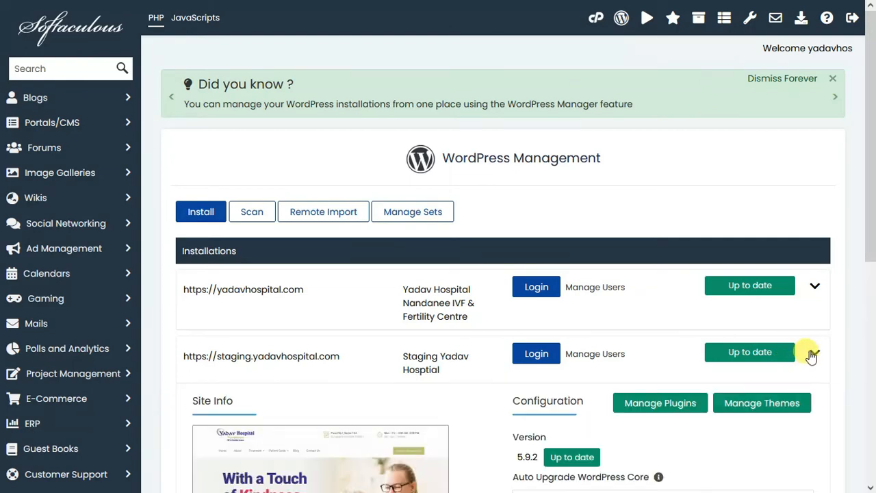
scroll(476, 307, "down", 2)
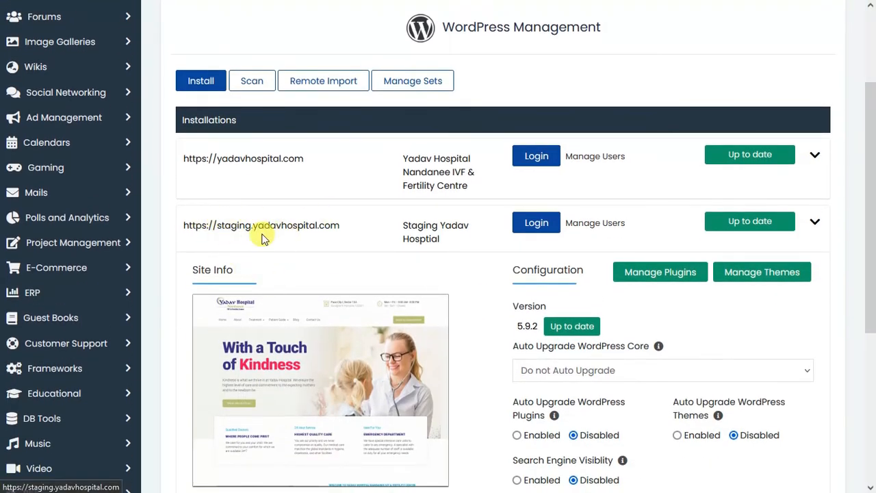
scroll(366, 244, "down", 4)
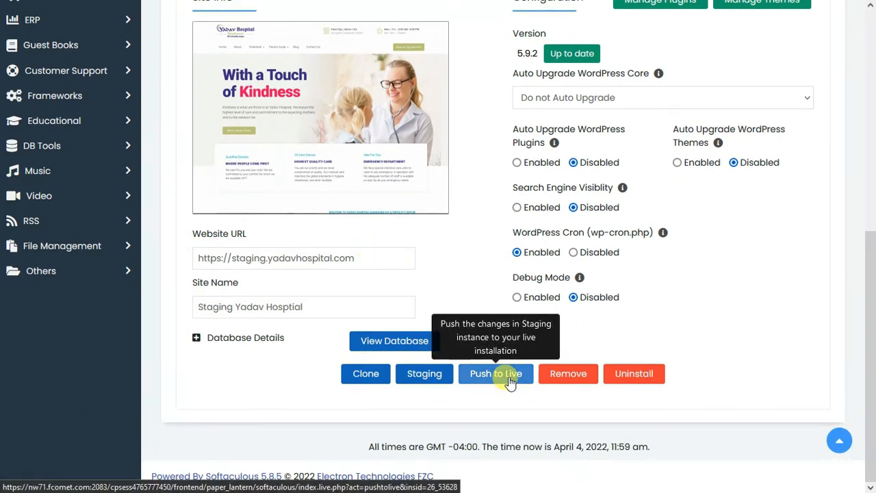
Push the staging.yadavhospital.com installation to the live site using the default options.
left_click(484, 373)
scroll(495, 381, "up", 4)
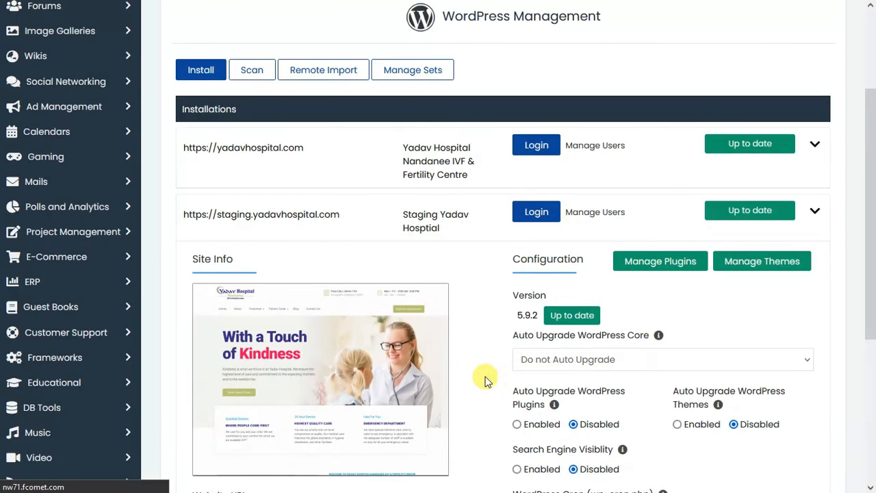
mouse_move(237, 5)
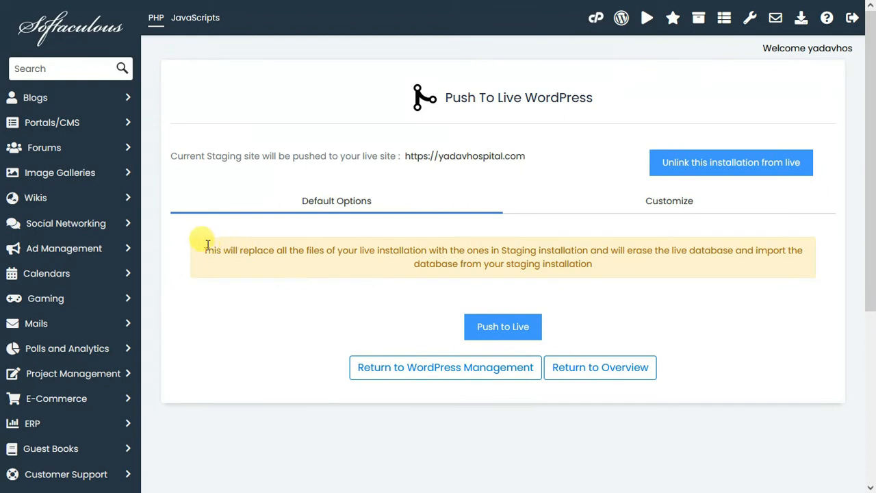
left_click_drag(241, 254, 489, 252)
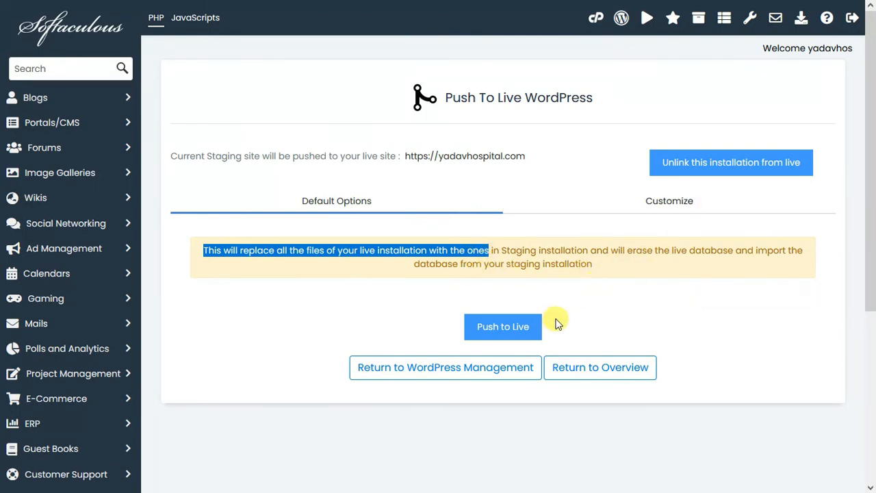
left_click(641, 201)
left_click(425, 201)
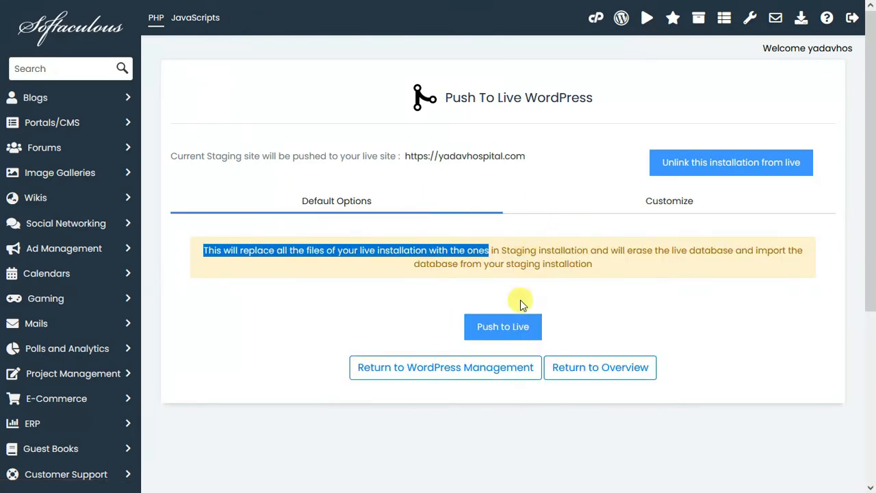
left_click(512, 326)
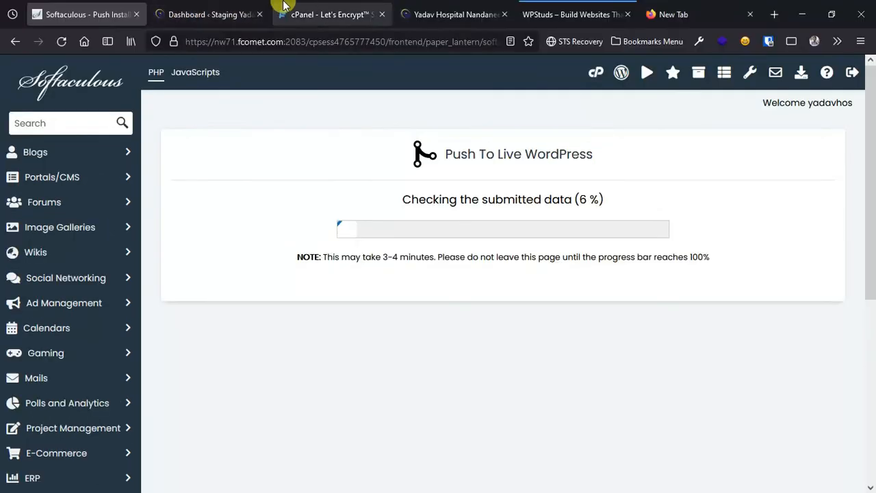
View the live site's home page in its browser tab, and return to WordPress Management in Softaculous.
left_click(404, 9)
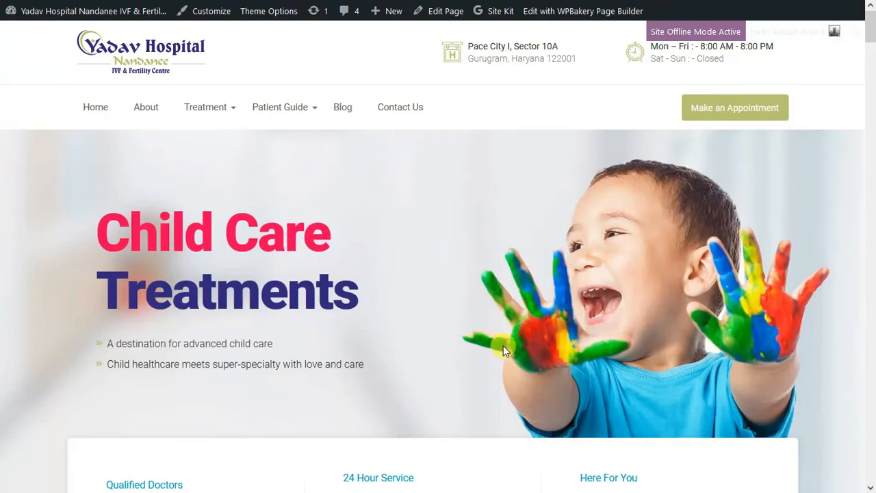
left_click(121, 6)
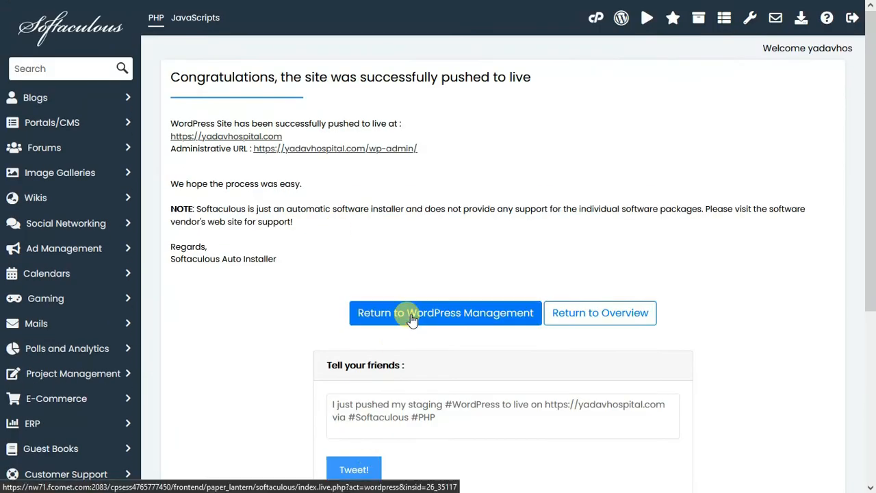
left_click(401, 313)
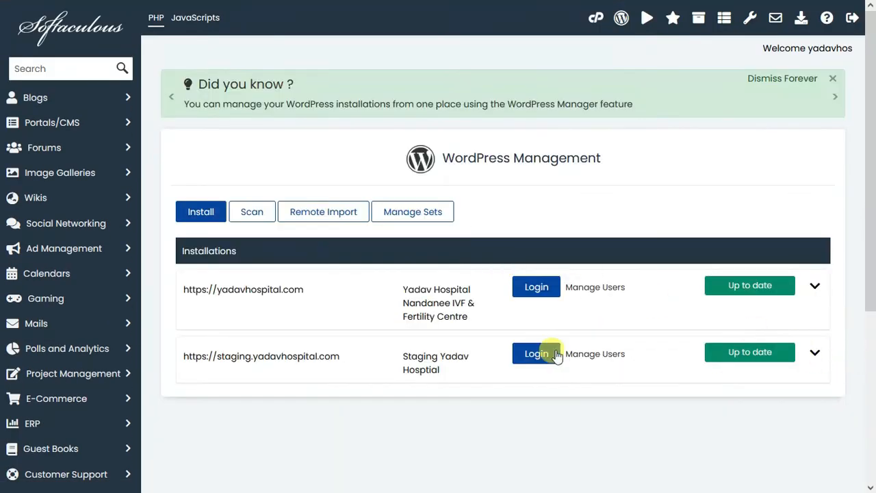
left_click(815, 286)
scroll(636, 311, "down", 3)
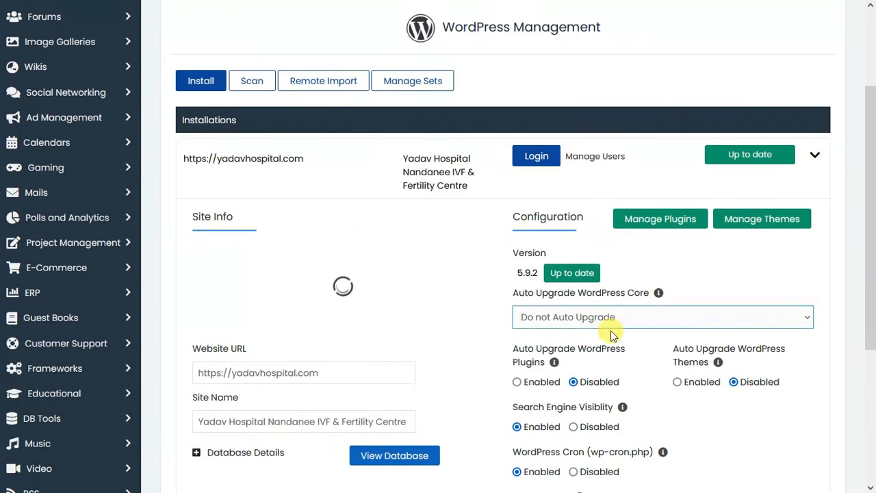
left_click(814, 161)
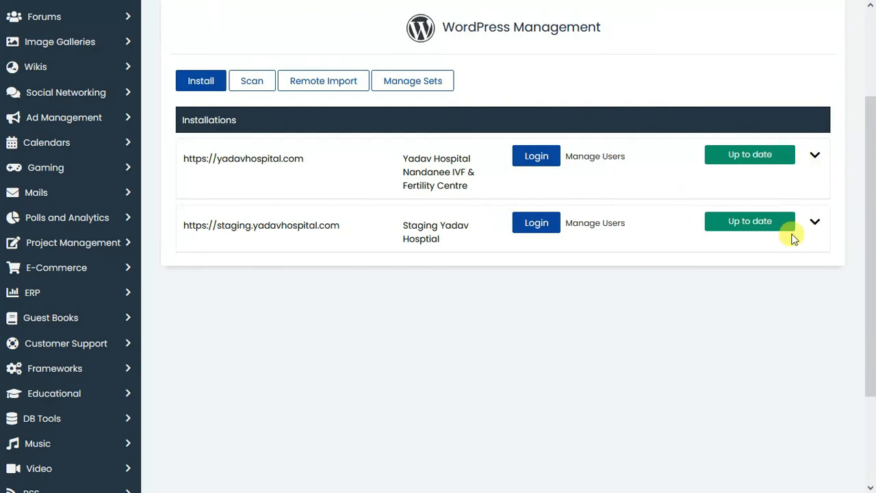
Remove the staging.yadavhospital.com installation together with its directory and database.
left_click(814, 224)
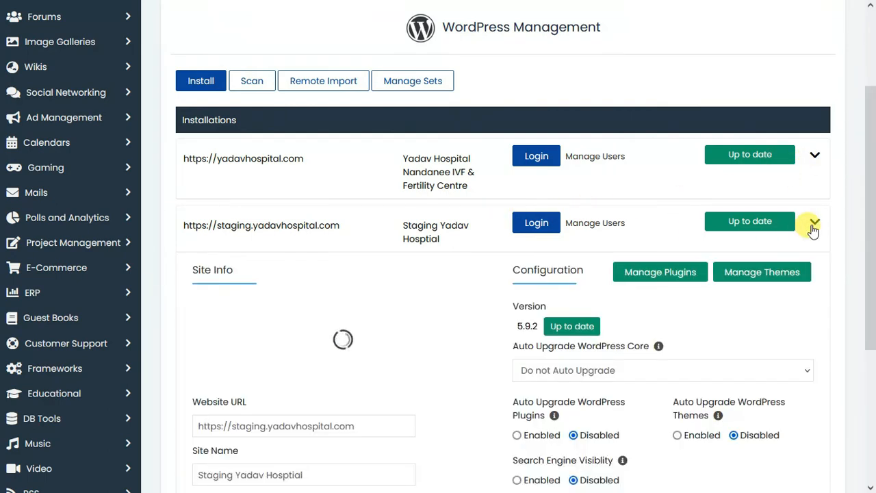
scroll(810, 229, "down", 2)
scroll(549, 330, "down", 2)
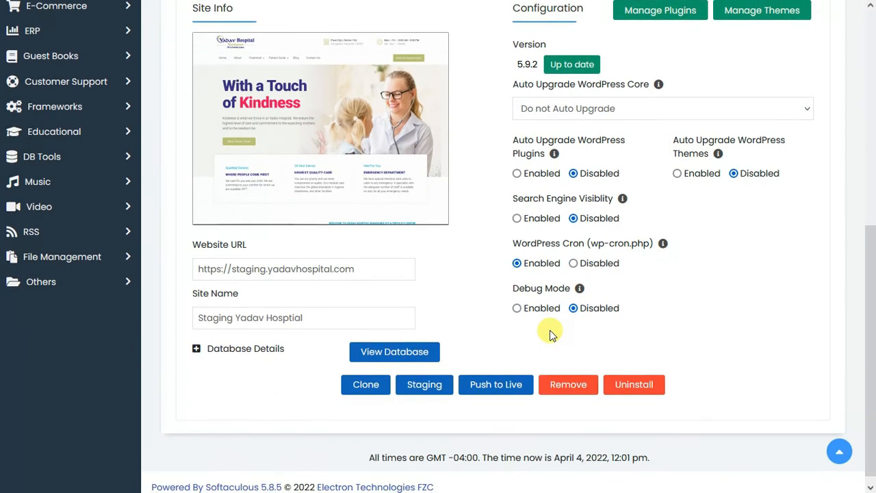
left_click(570, 385)
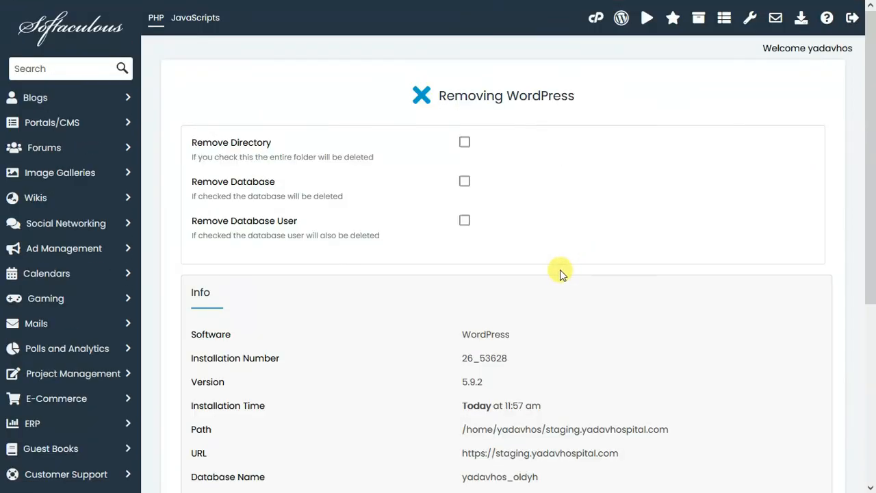
scroll(482, 272, "down", 1)
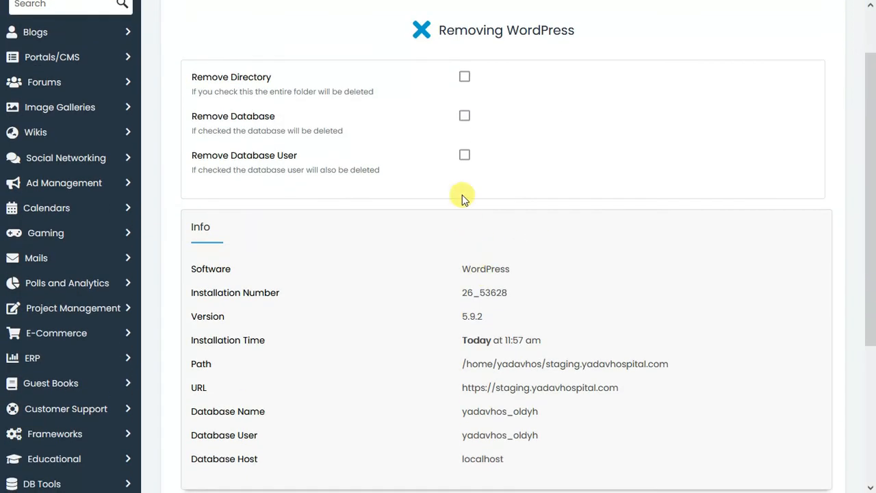
left_click(464, 115)
left_click(465, 77)
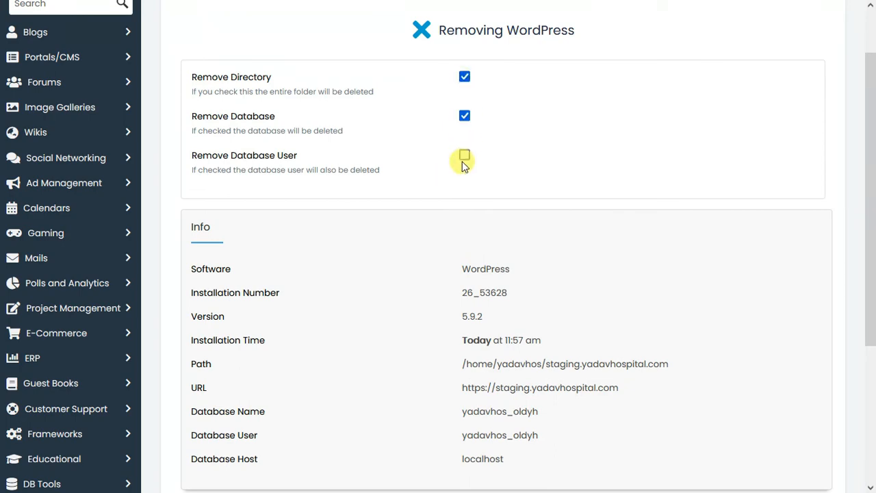
scroll(477, 270, "down", 3)
left_click(497, 334)
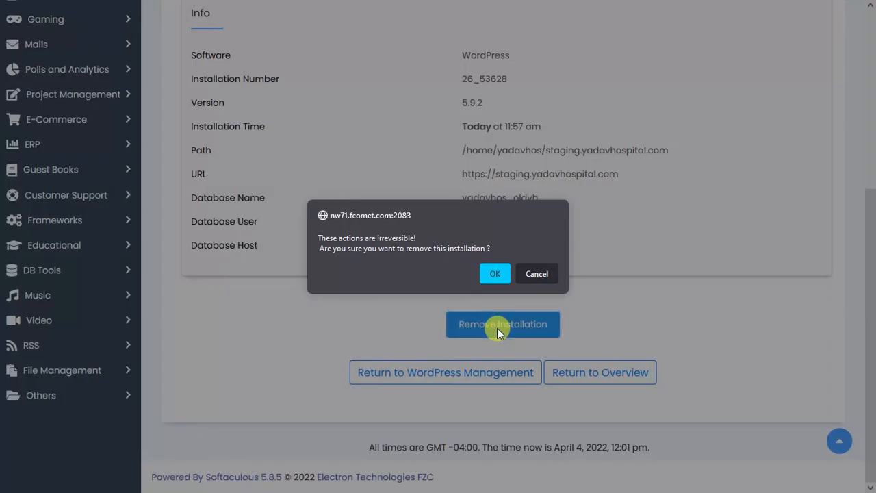
left_click(484, 281)
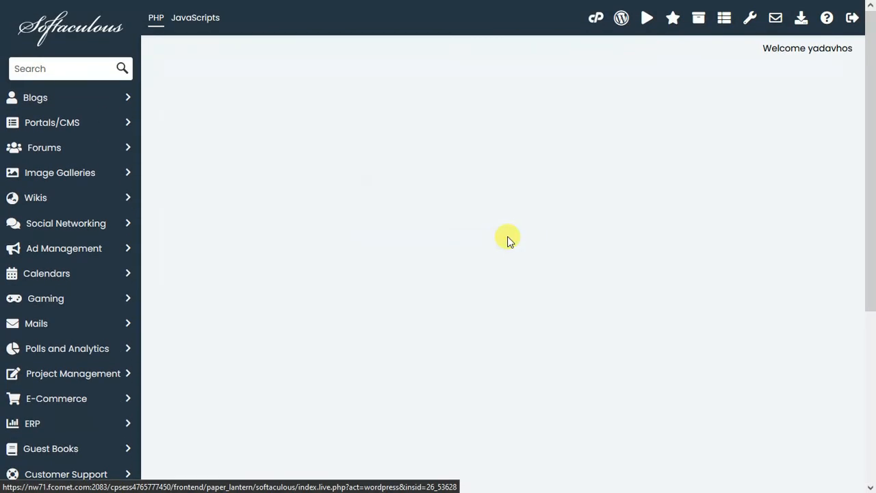
Return to WordPress Management and open the staging setup form for the yadavhospital.com installation.
left_click(493, 153)
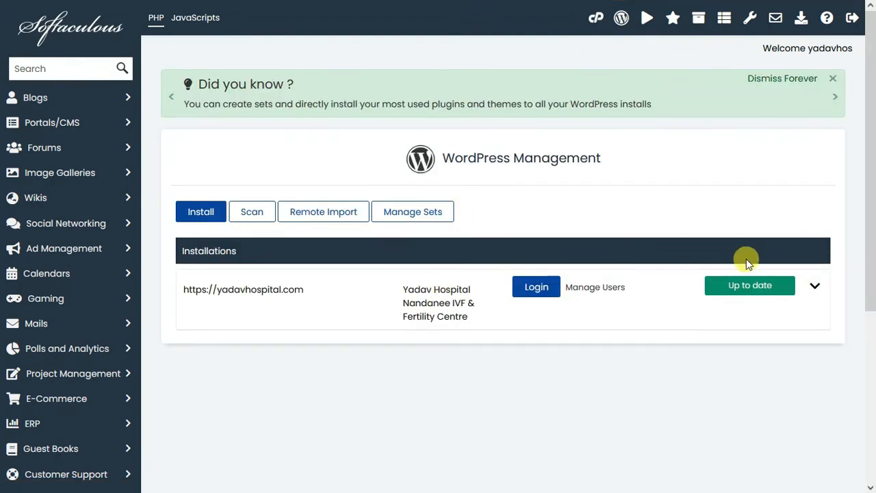
left_click(815, 287)
scroll(539, 322, "down", 4)
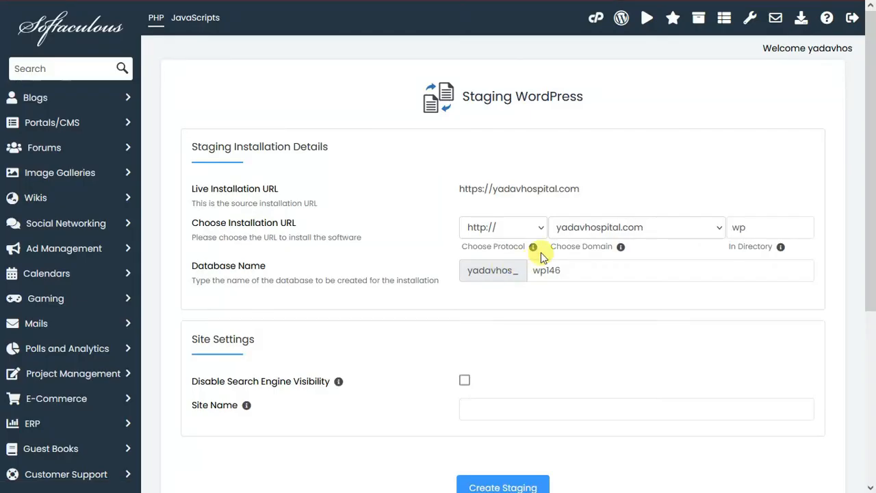
left_click(498, 233)
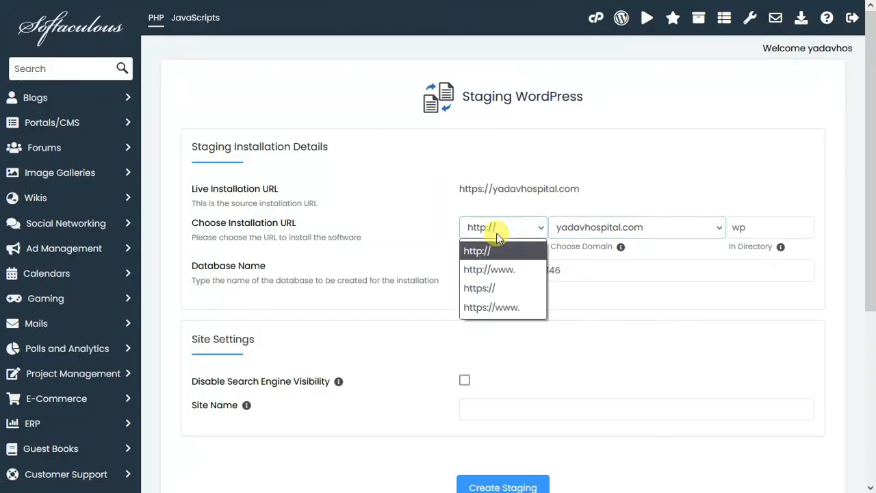
left_click(482, 288)
left_click(585, 226)
left_click(582, 249)
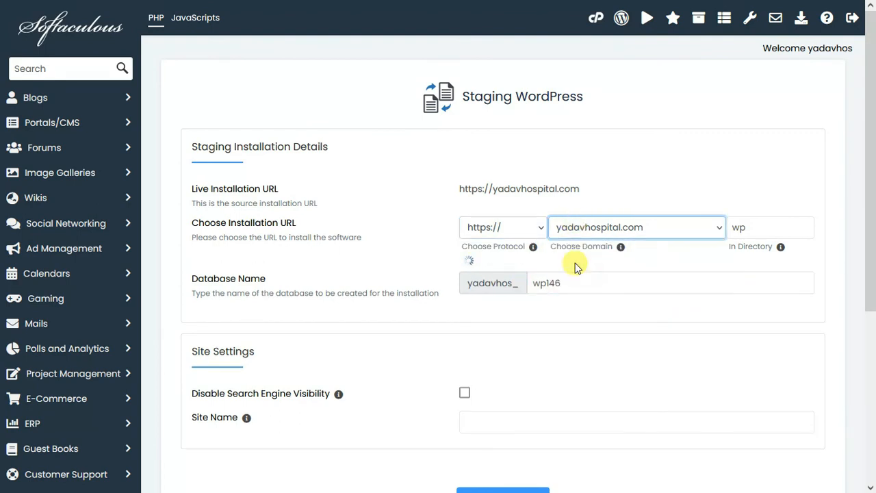
left_click(721, 234)
left_click(764, 224)
key("BackSpace")
key("BackSpace")
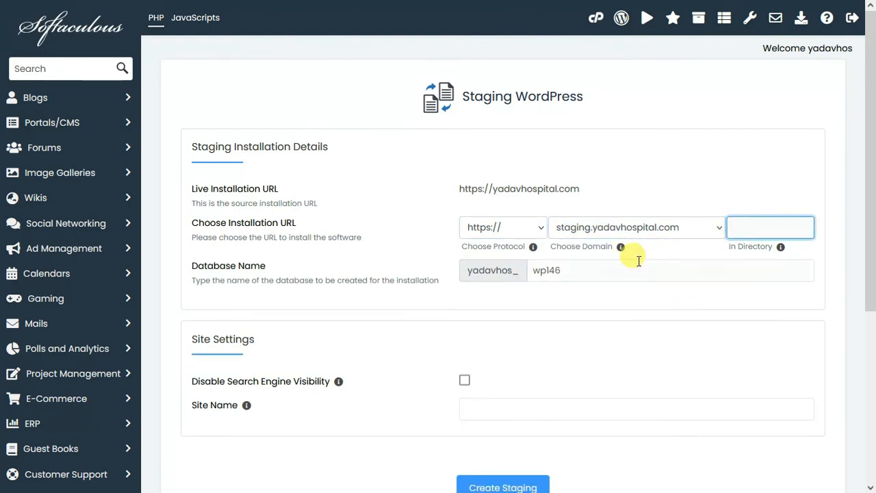
Set the database name for the staging installation to oldyh.
double_click(618, 265)
left_click(617, 267)
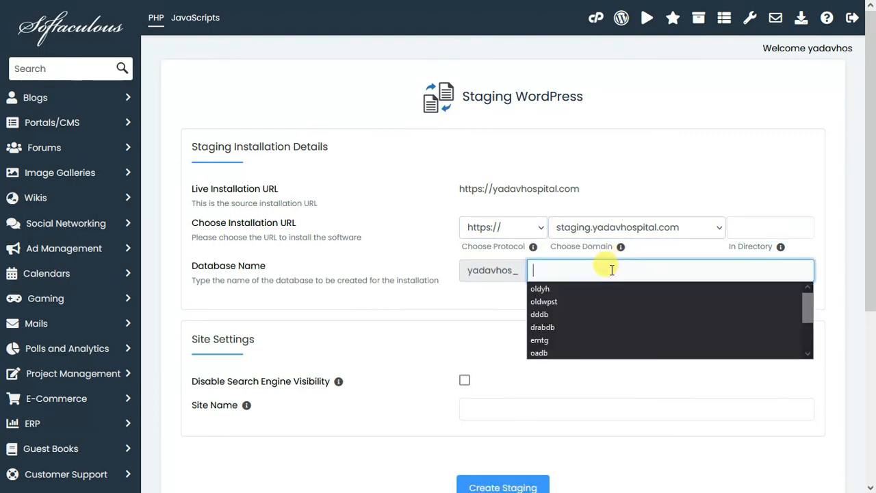
left_click(574, 286)
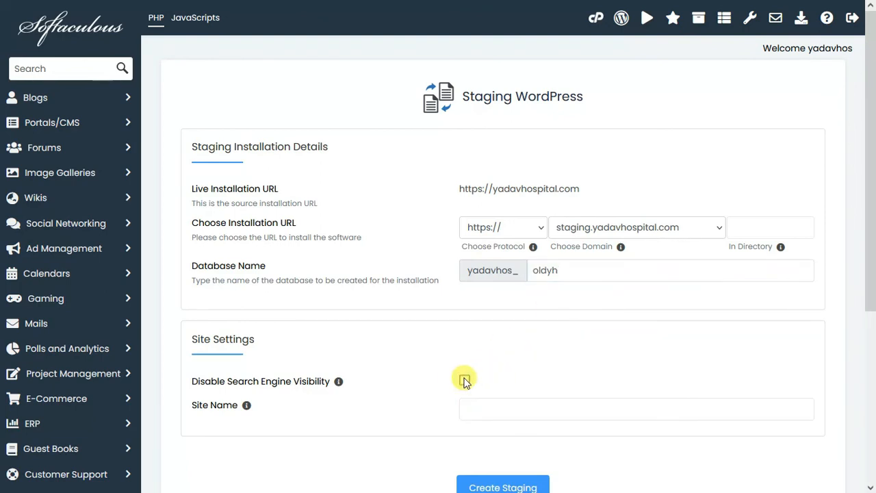
Disable search engine visibility, name the site Staging Yadav Hosptial, and create the staging installation.
left_click(464, 380)
left_click(470, 409)
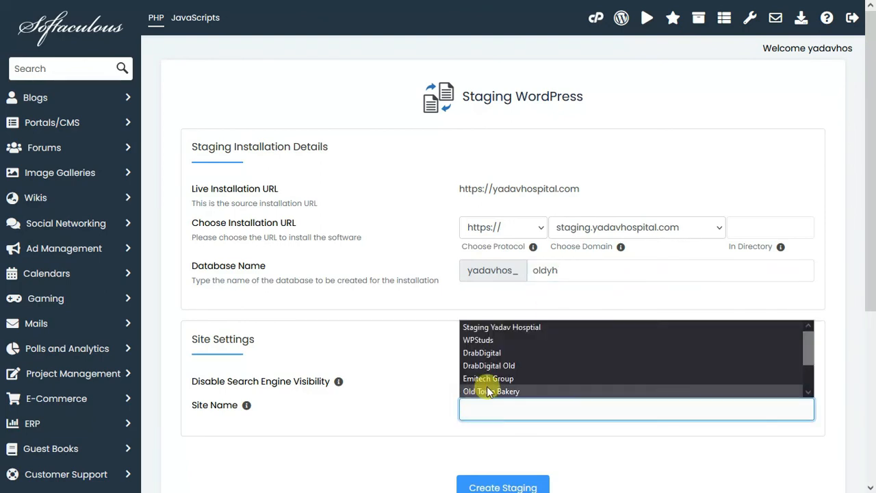
left_click(496, 327)
scroll(496, 453, "down", 3)
left_click(491, 301)
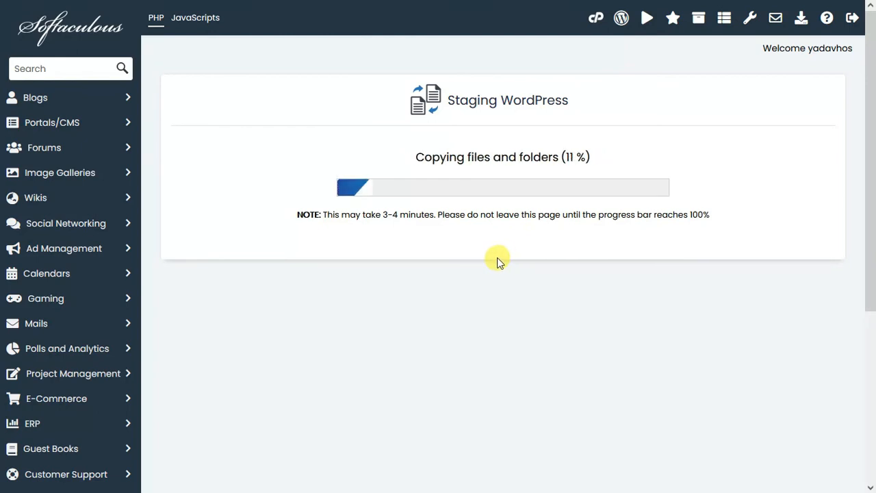
Switch to the open WPStuds website and examine the main headline on its home page.
mouse_move(147, 7)
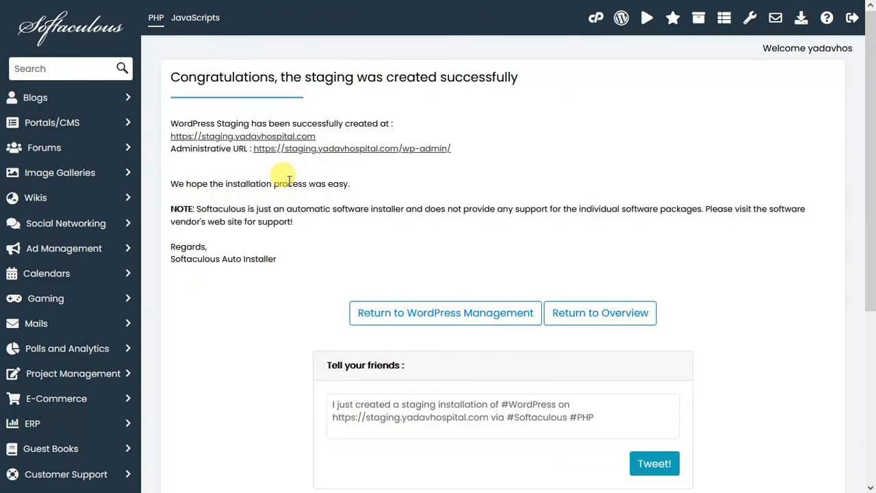
mouse_move(237, 6)
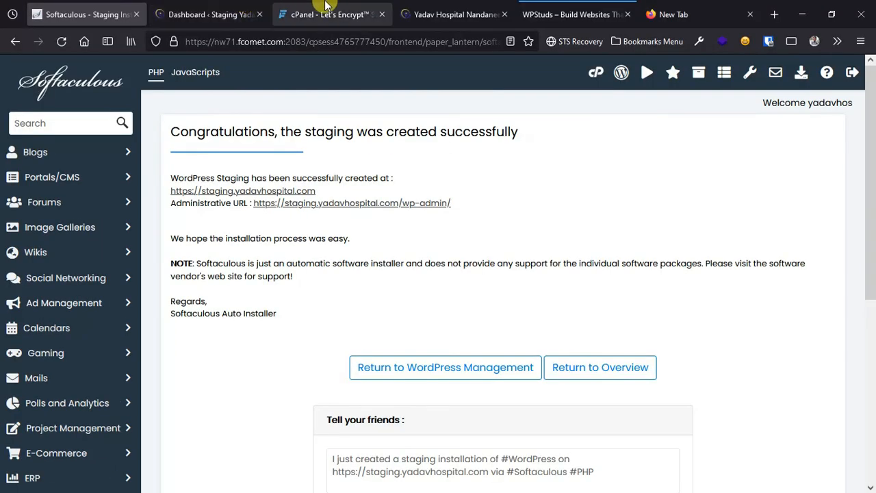
left_click(548, 7)
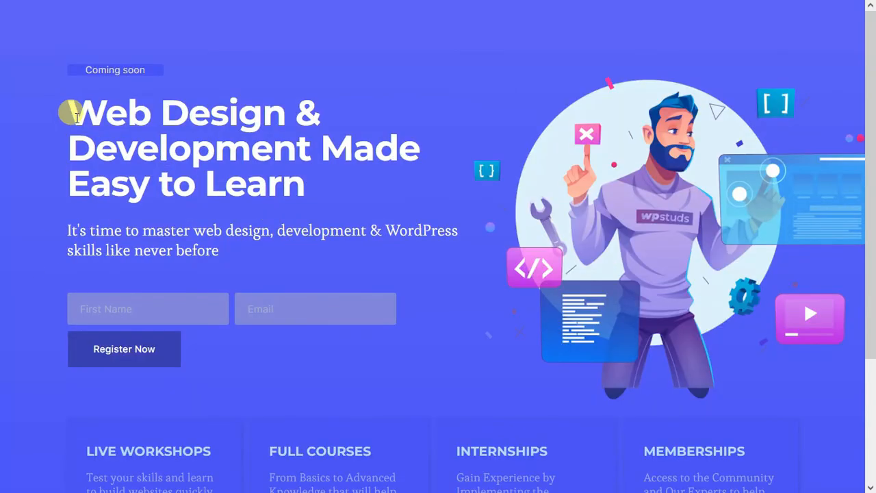
left_click_drag(67, 104, 273, 189)
left_click(319, 205)
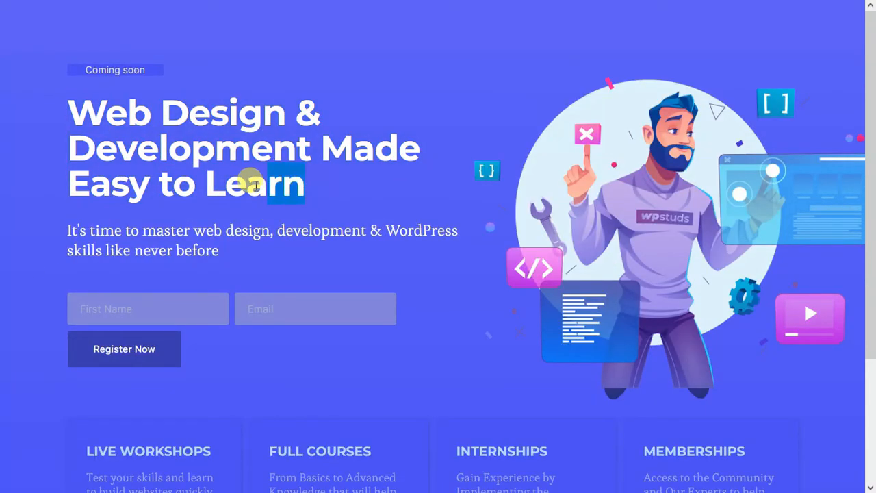